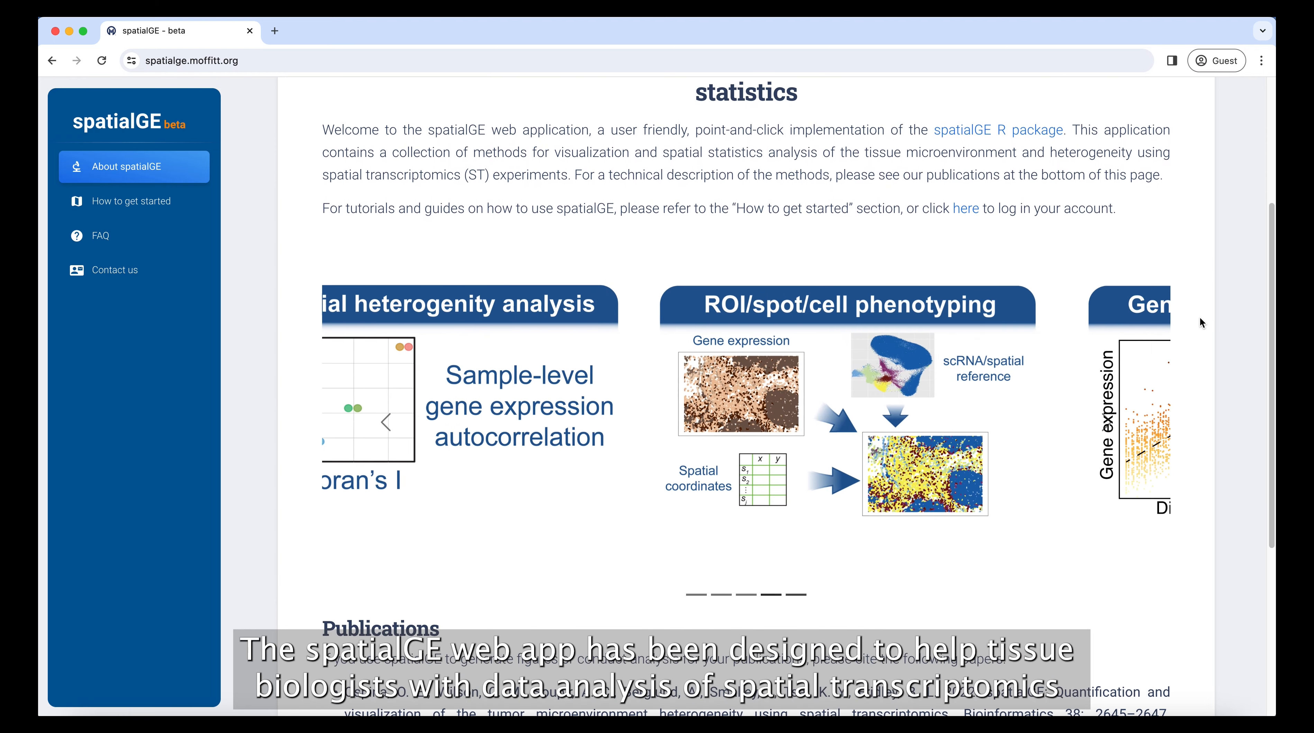
{"action": "scroll", "coordinate": [1199, 323], "scroll_direction": "down", "scroll_amount": 5}
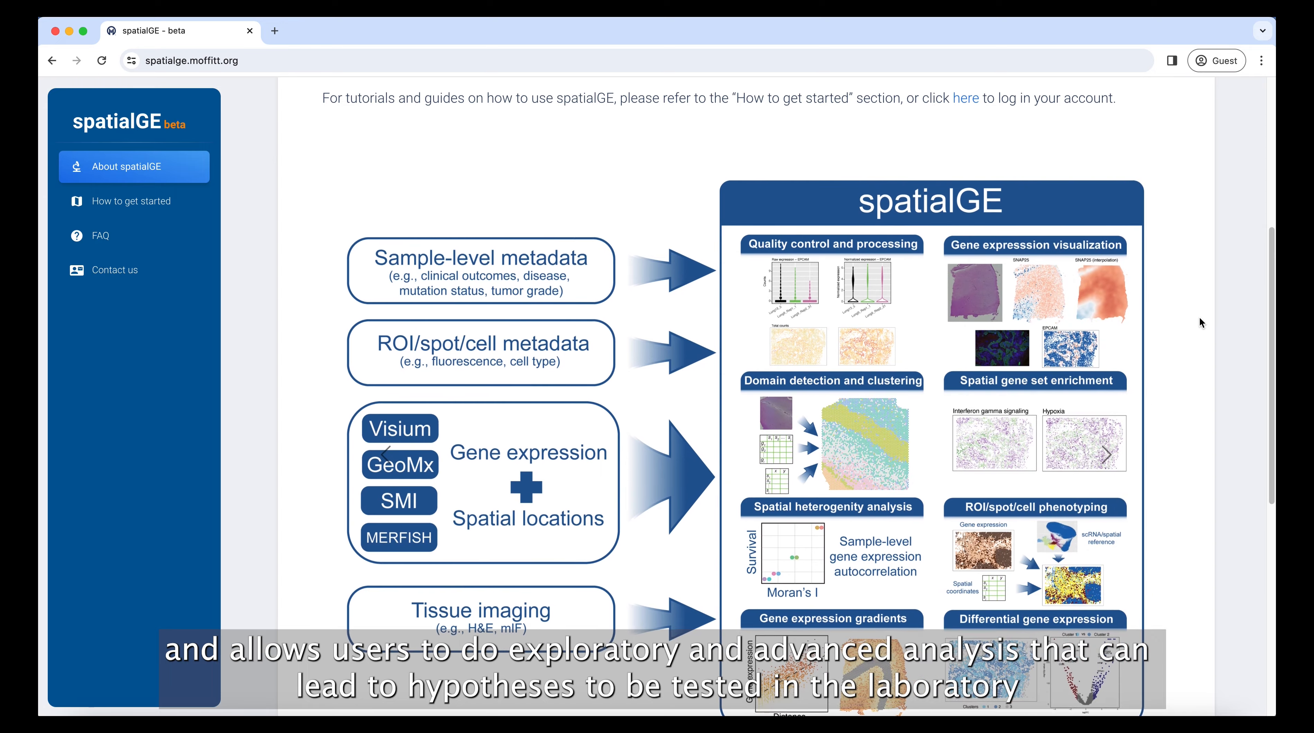
Sign in to spatialGE from the Sign In form with the account e-mail and password.
{"action": "scroll", "coordinate": [1201, 323], "scroll_direction": "up", "scroll_amount": 1}
{"action": "scroll", "coordinate": [1200, 318], "scroll_direction": "up", "scroll_amount": 3}
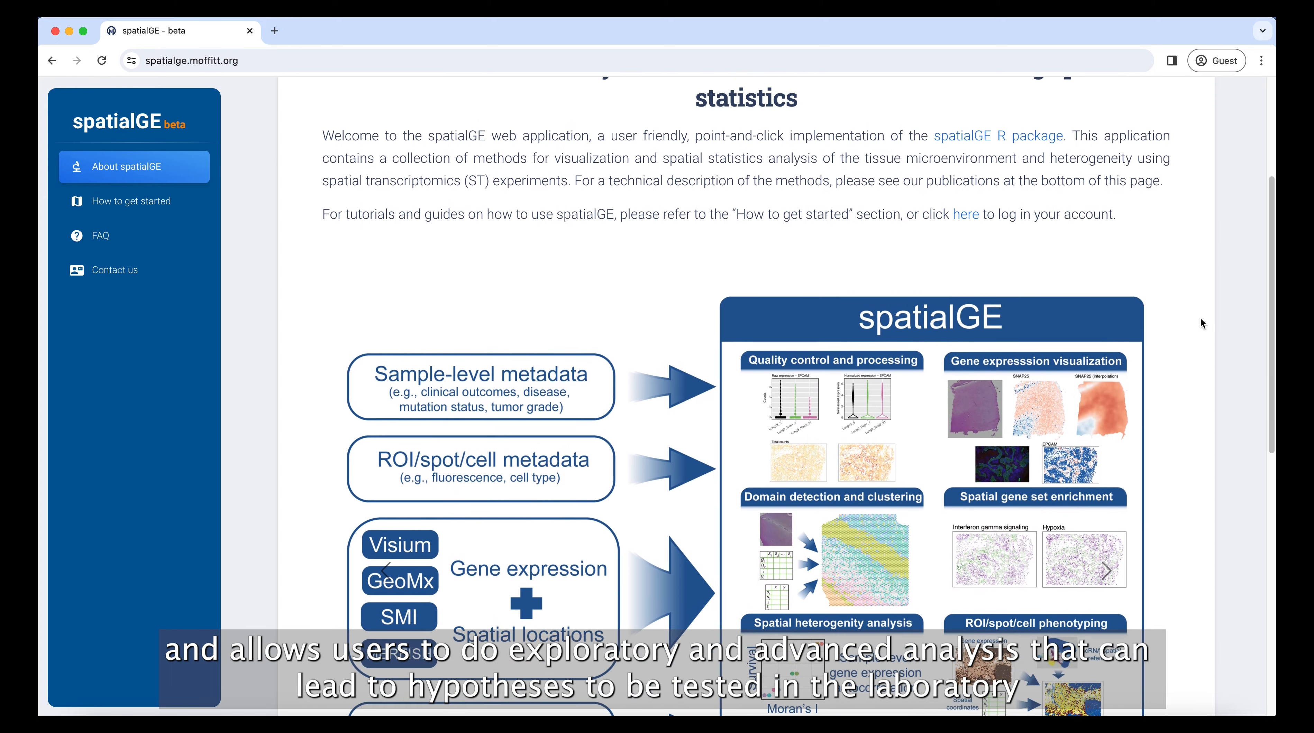
{"action": "scroll", "coordinate": [1200, 317], "scroll_direction": "up", "scroll_amount": 5}
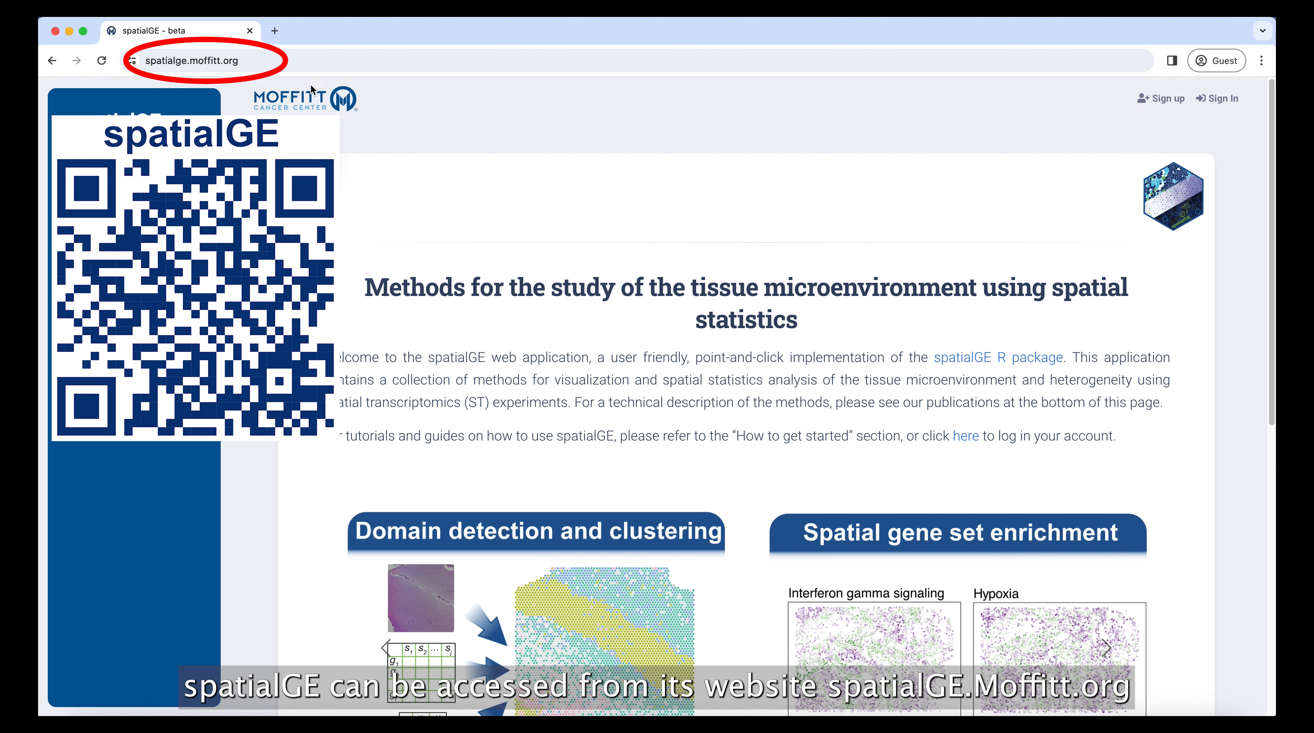
{"action": "left_click", "coordinate": [1150, 100]}
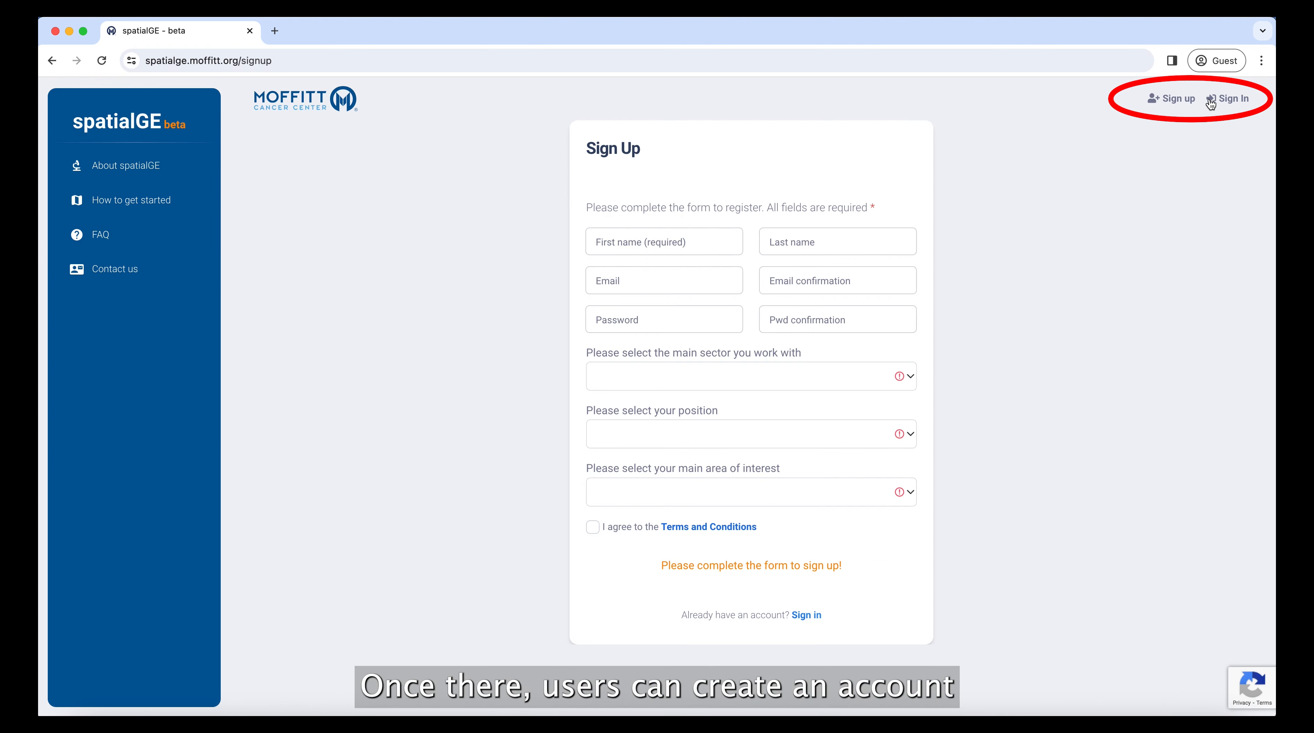
{"action": "left_click", "coordinate": [1226, 99]}
{"action": "left_click", "coordinate": [647, 412]}
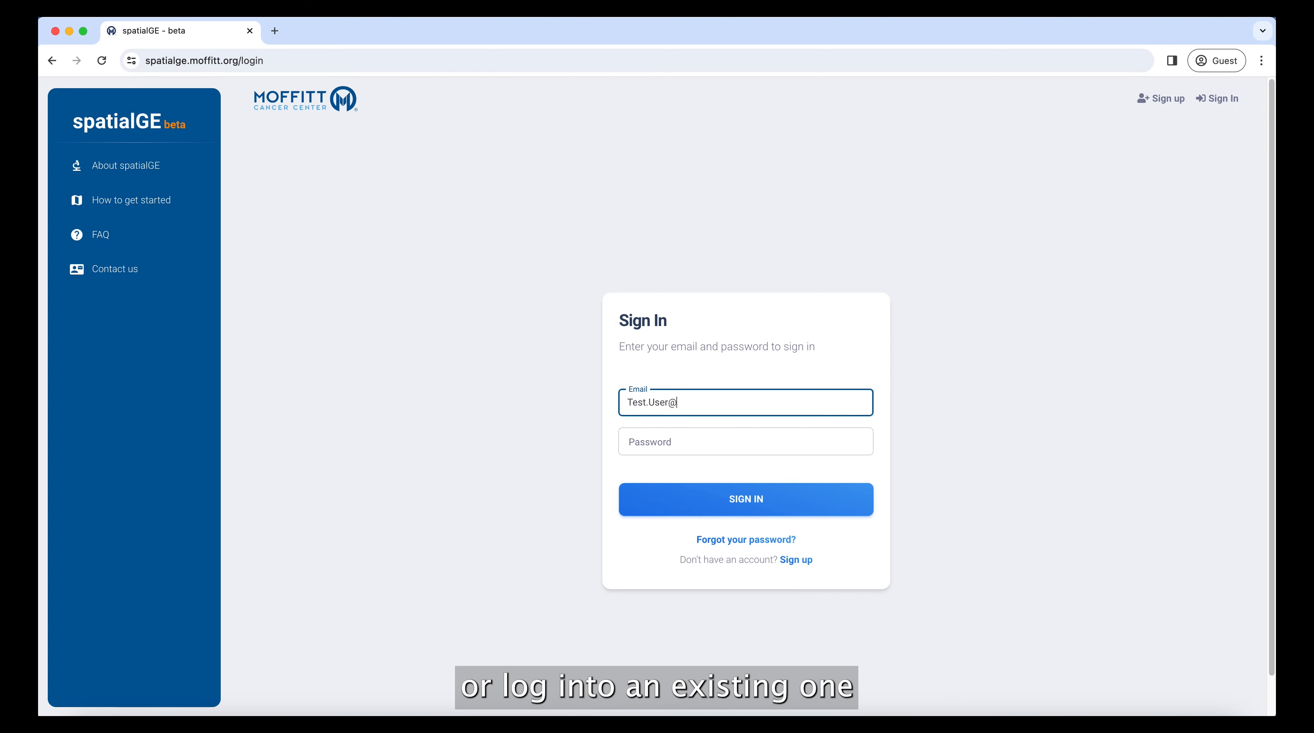
{"action": "key", "text": "Tab"}
{"action": "type", "text": "••"}
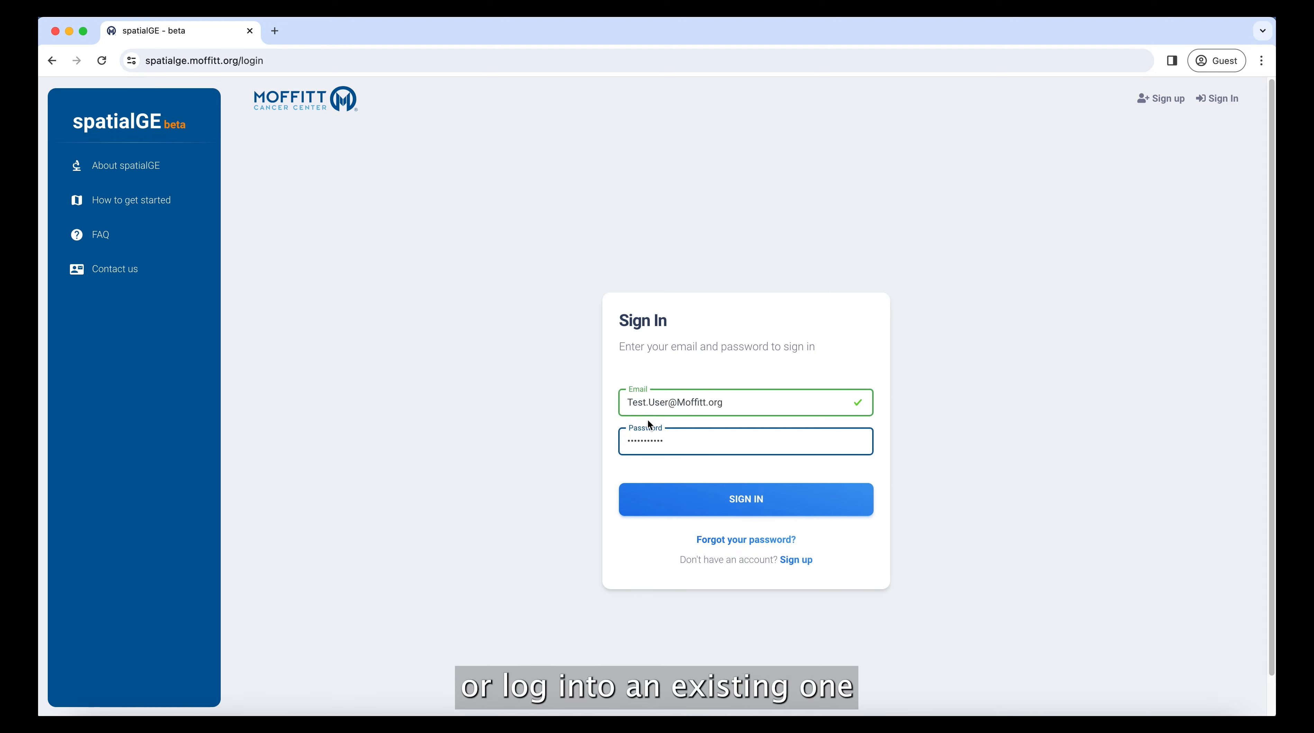
{"action": "left_click", "coordinate": [694, 500]}
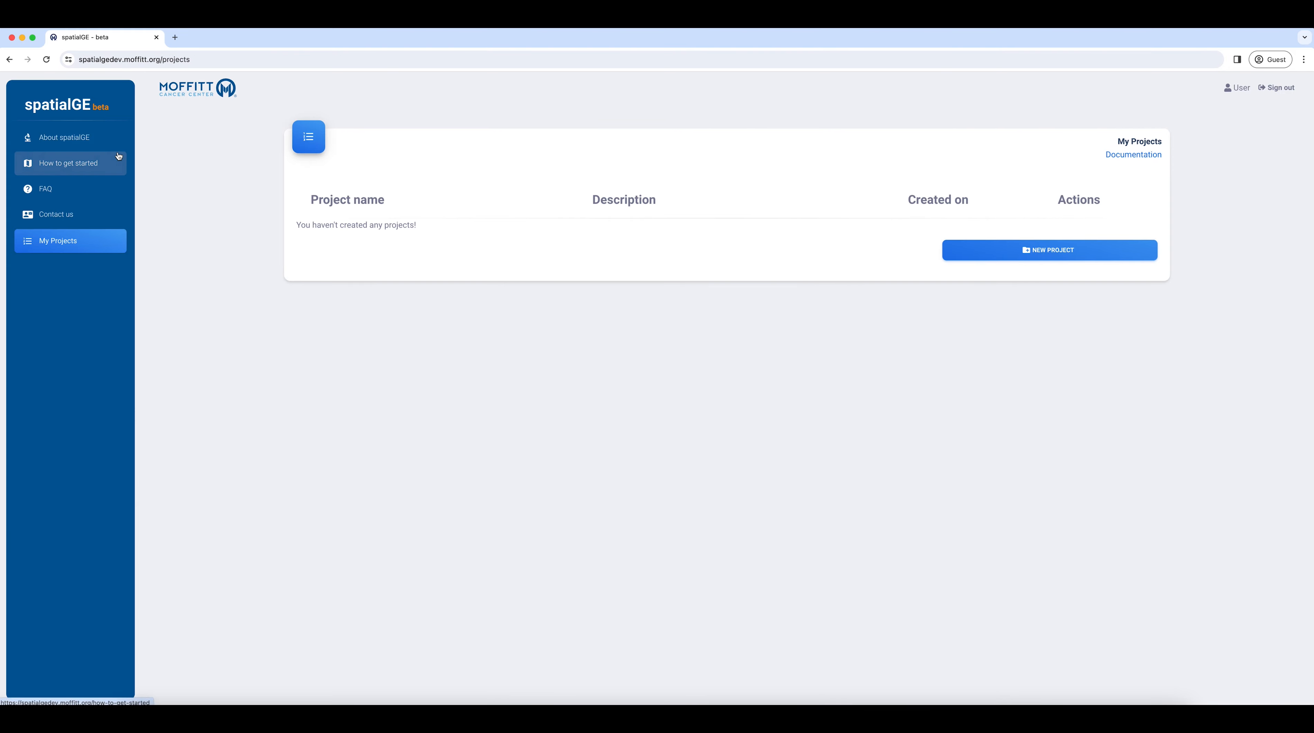
Create the Visium test project from the How to get started guide.
{"action": "left_click", "coordinate": [91, 165]}
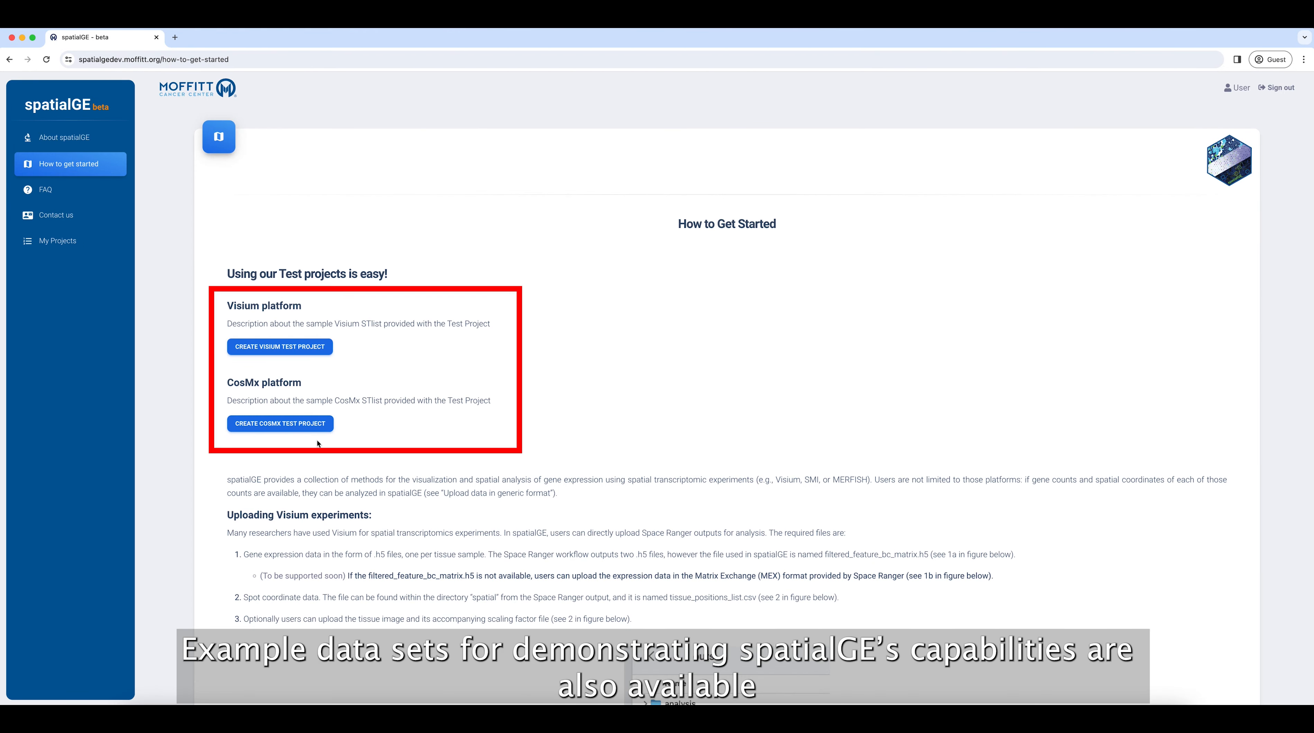
{"action": "left_click", "coordinate": [291, 348]}
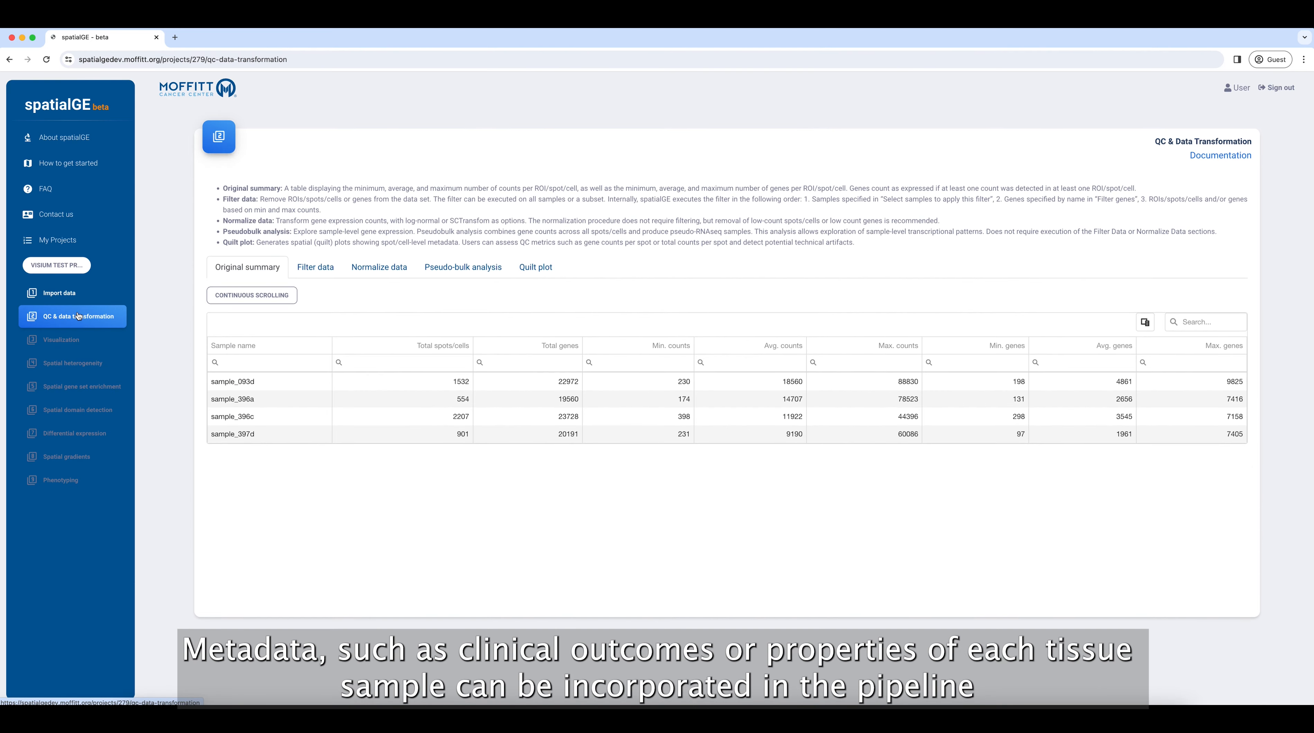
Filter spots to at least 2000 counts and 1000 expressed genes, with maximum count percentage 20.
{"action": "left_click", "coordinate": [311, 273]}
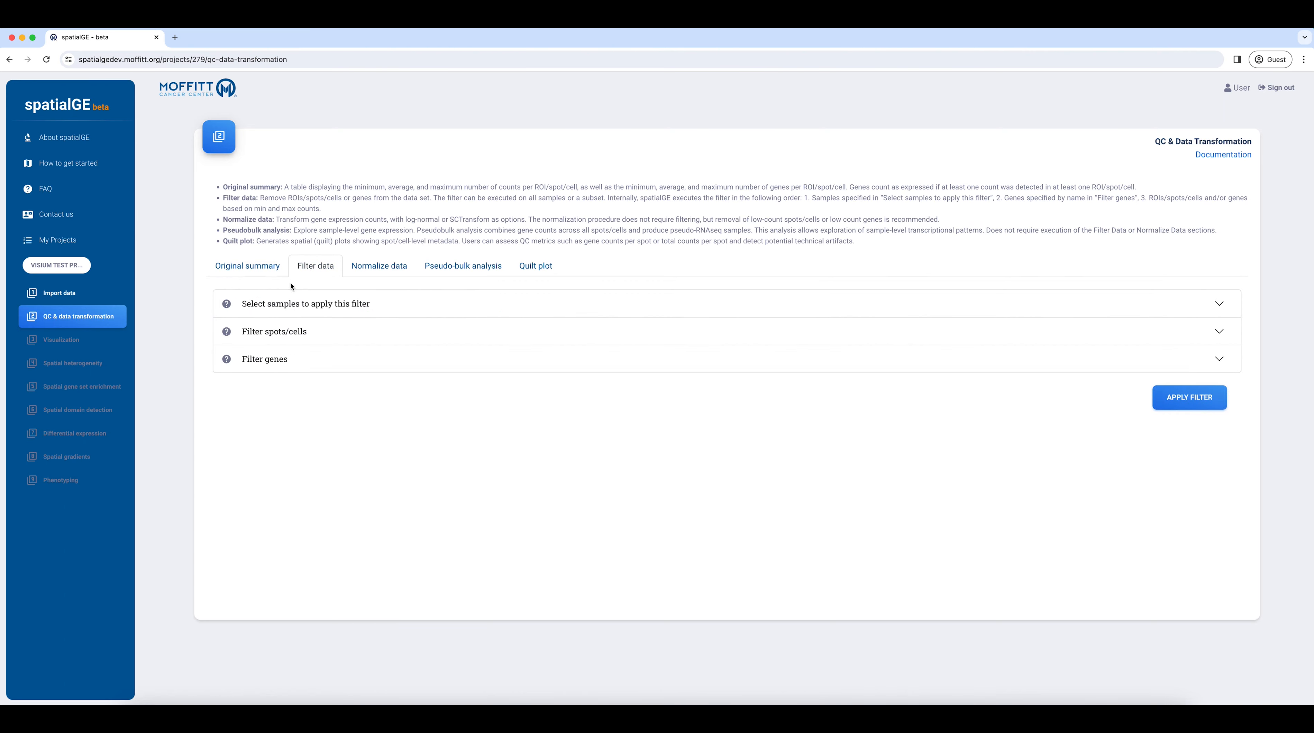
{"action": "left_click", "coordinate": [289, 339]}
{"action": "left_click_drag", "start_coordinate": [349, 396], "coordinate": [349, 397]}
{"action": "mouse_move", "coordinate": [398, 458]}
{"action": "left_mouse_down"}
{"action": "mouse_move", "coordinate": [422, 457]}
{"action": "mouse_move", "coordinate": [375, 458]}
{"action": "left_mouse_up"}
{"action": "double_click", "coordinate": [317, 397]}
{"action": "type", "text": "2000"}
{"action": "left_click", "coordinate": [318, 454]}
{"action": "type", "text": "10"}
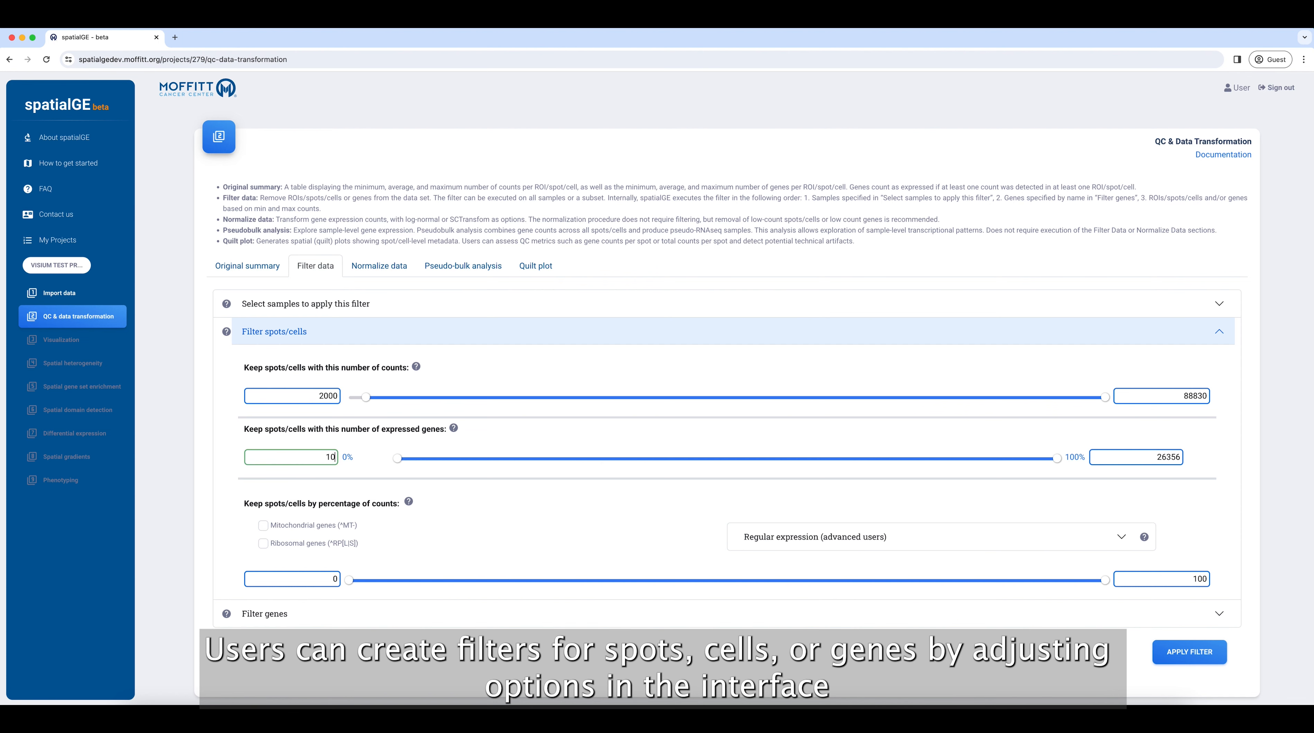
{"action": "type", "text": "00"}
{"action": "double_click", "coordinate": [1152, 579]}
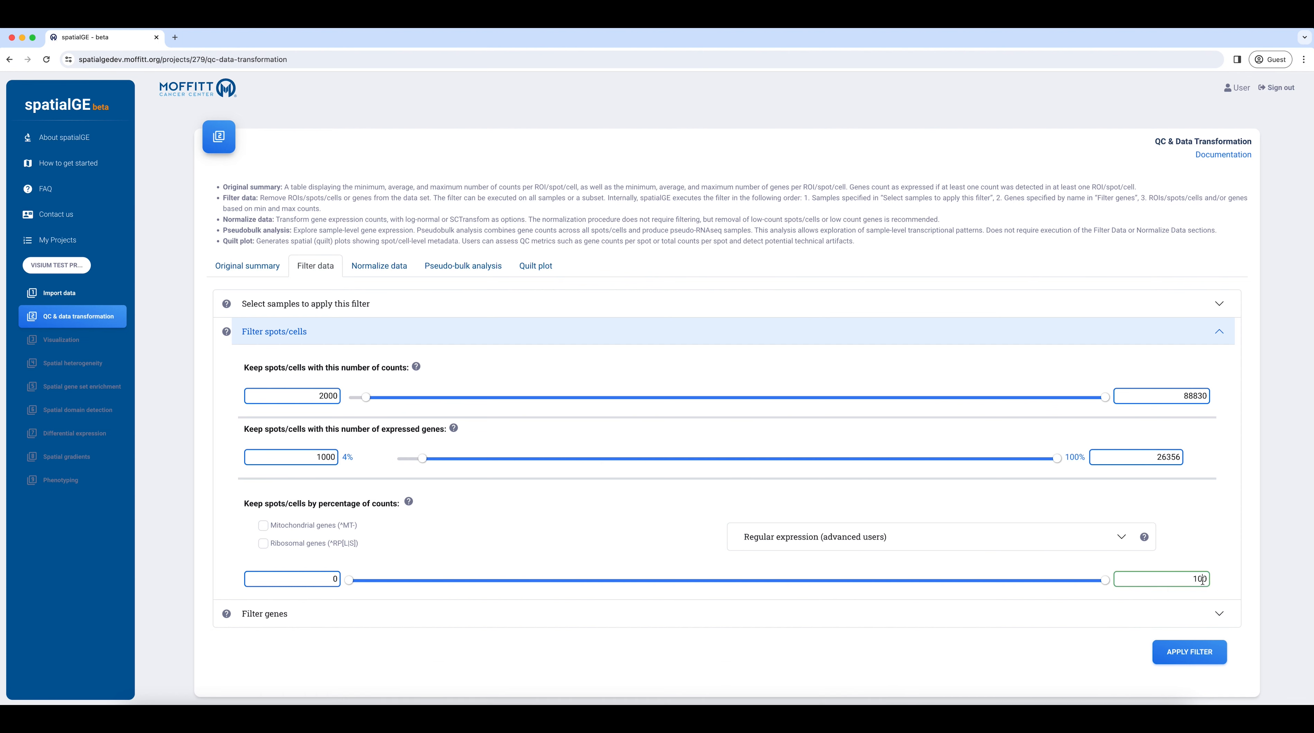
{"action": "type", "text": "20"}
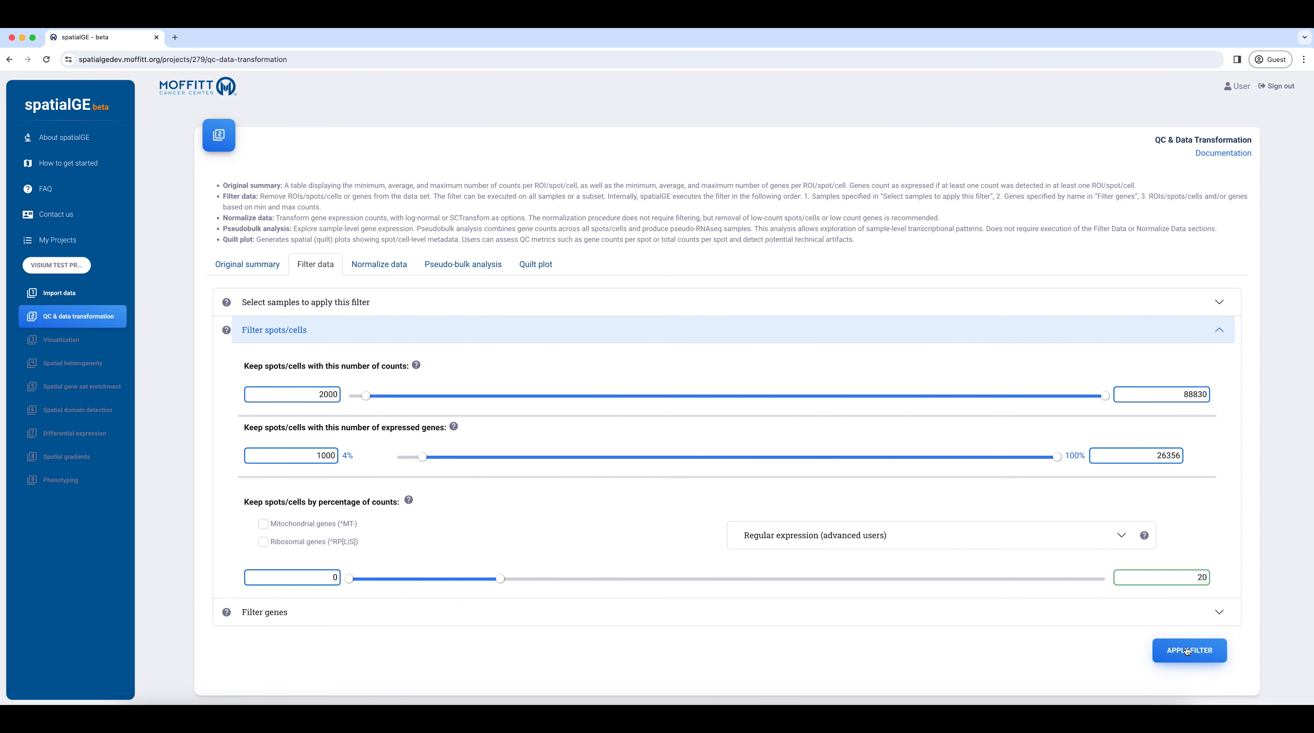
{"action": "left_click", "coordinate": [1185, 648]}
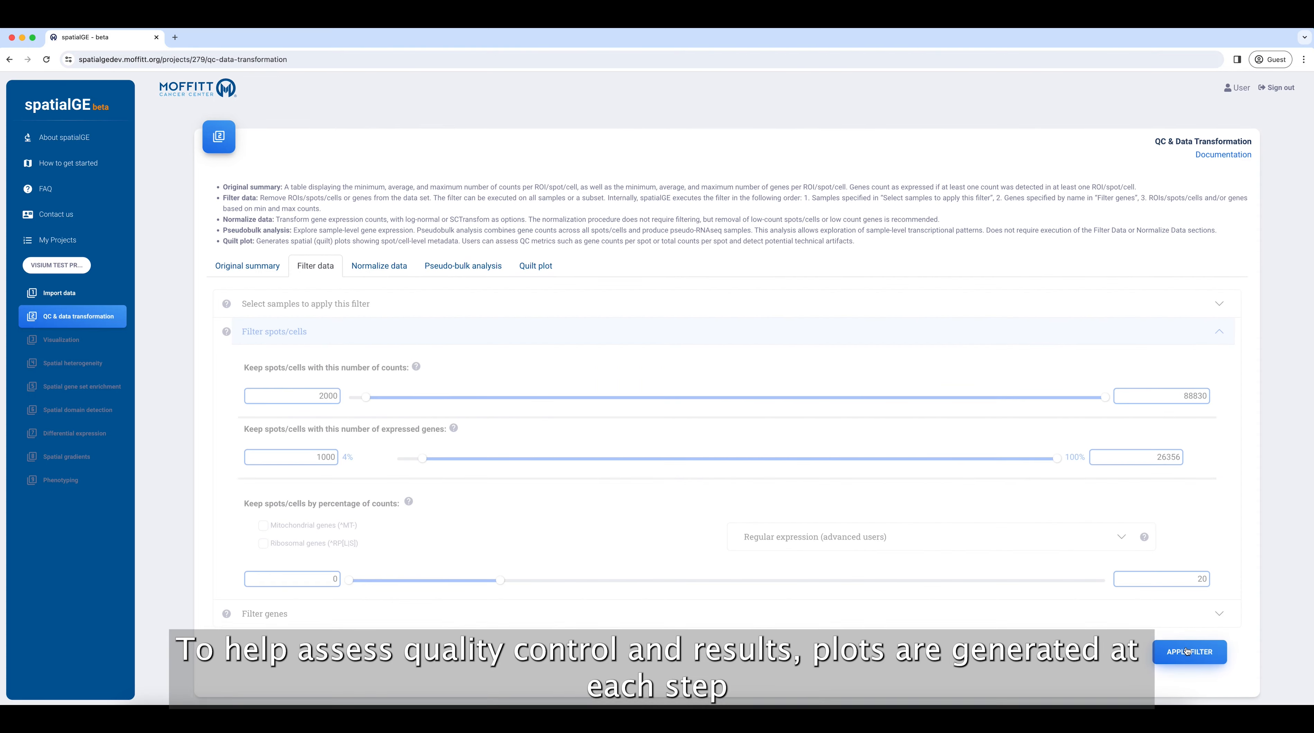
View the total_counts violin plots per sample, then reload the QC & Data Transformation module.
{"action": "scroll", "coordinate": [1183, 648], "scroll_direction": "down", "scroll_amount": 3}
{"action": "scroll", "coordinate": [1178, 648], "scroll_direction": "down", "scroll_amount": 5}
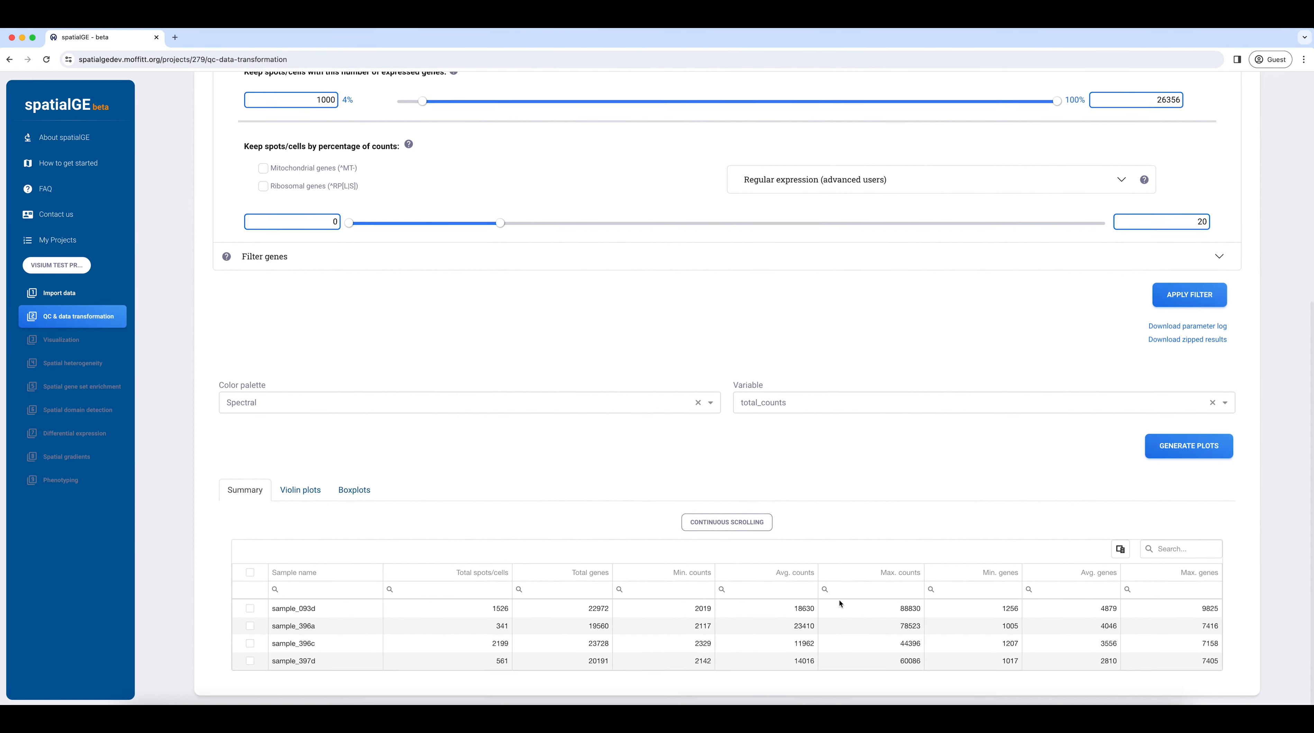
{"action": "left_click", "coordinate": [297, 486]}
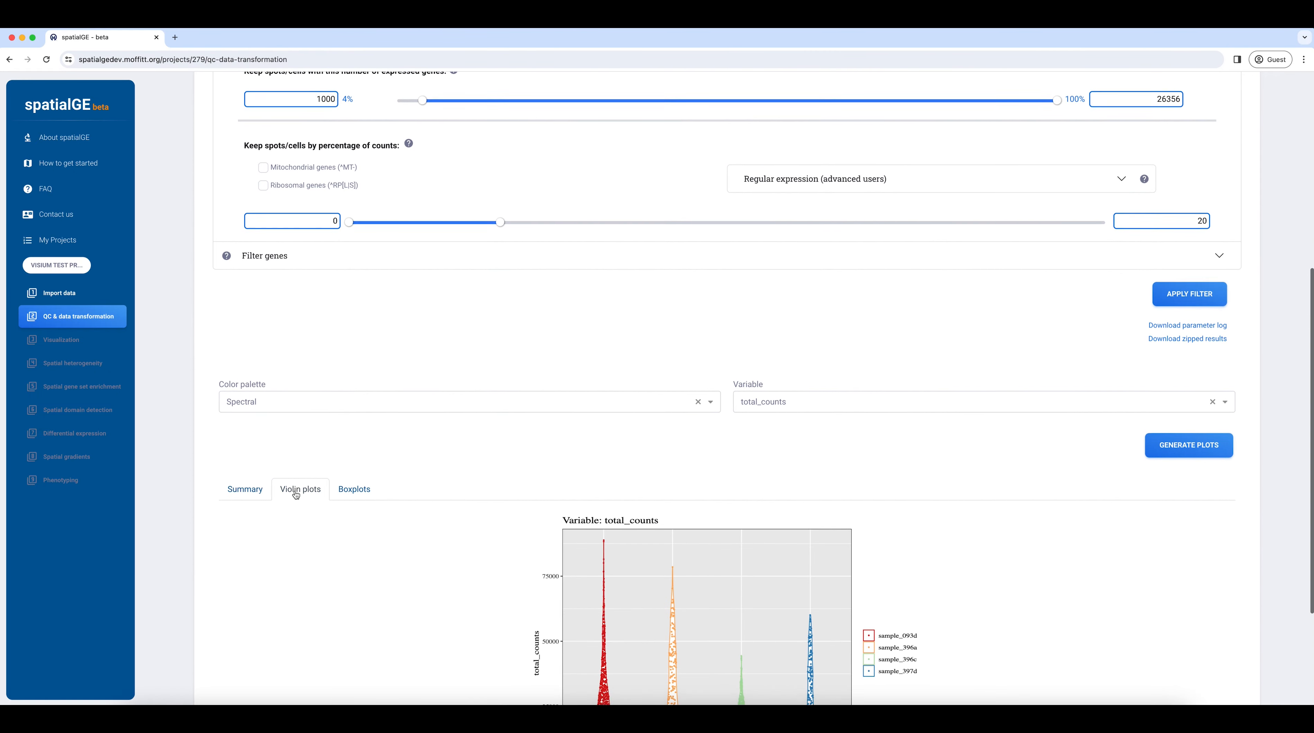
{"action": "scroll", "coordinate": [296, 495], "scroll_direction": "down", "scroll_amount": 3}
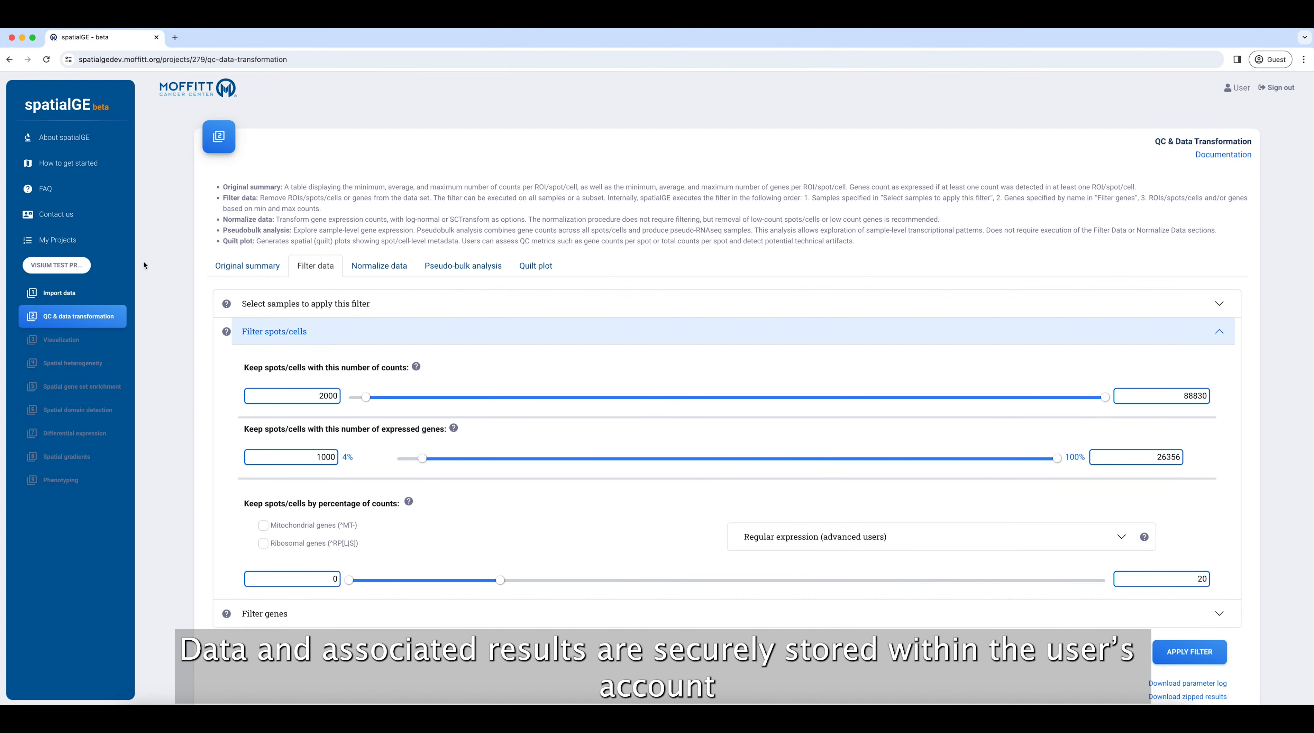
{"action": "left_click", "coordinate": [55, 250]}
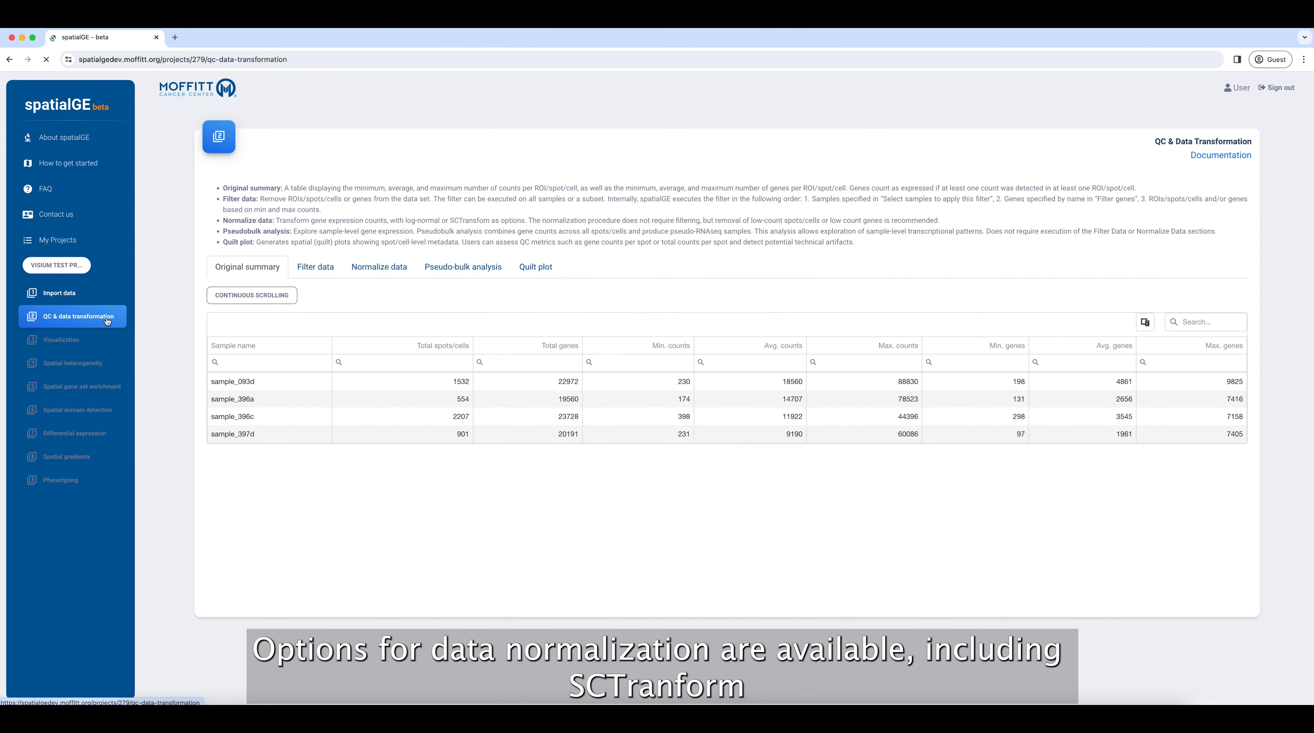
Normalize the samples with SCTransform, asking for an e-mail when processing finishes.
{"action": "left_click", "coordinate": [379, 266]}
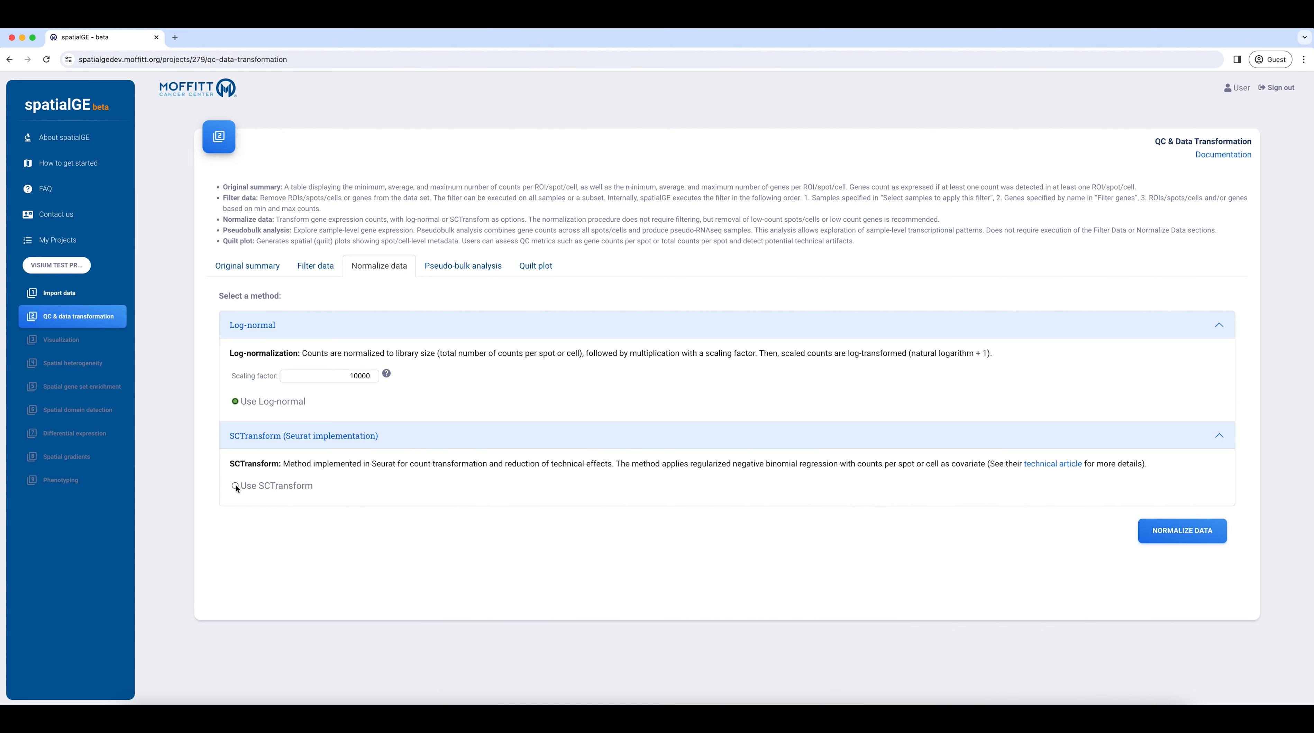
{"action": "left_click", "coordinate": [235, 486]}
{"action": "left_click", "coordinate": [1169, 532]}
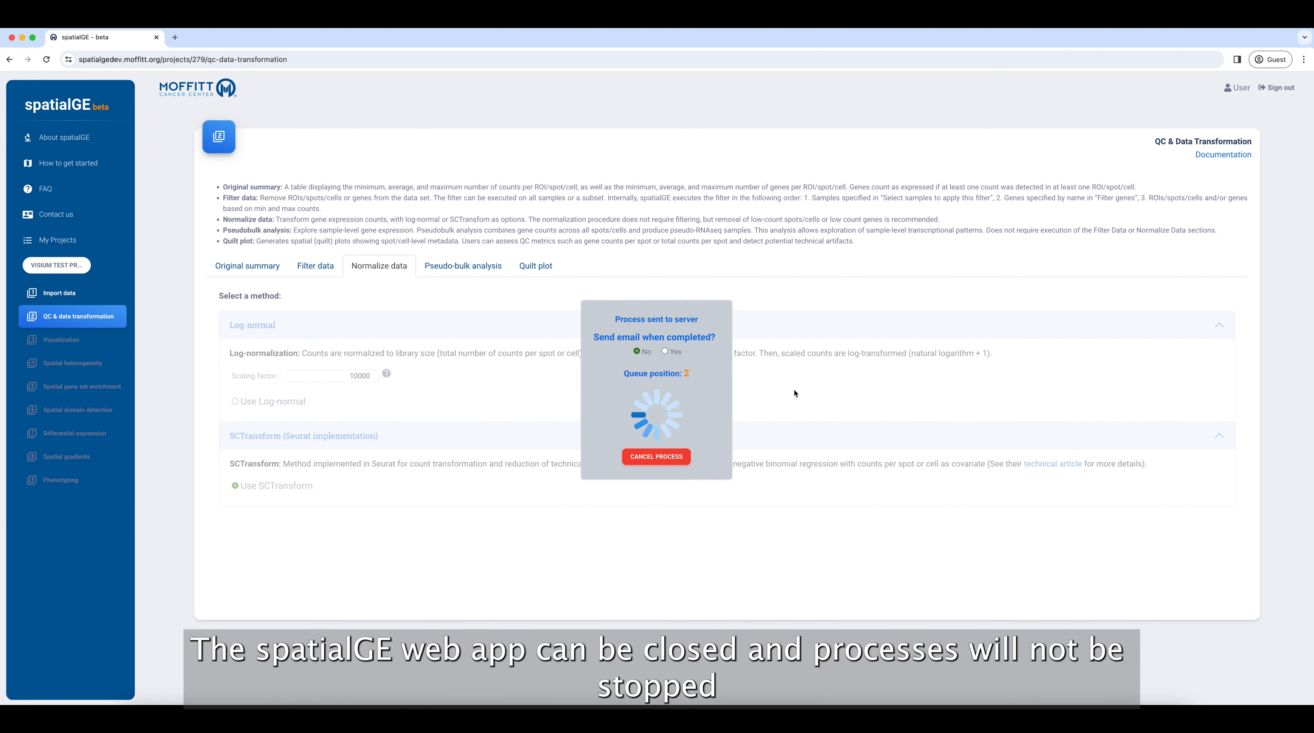
{"action": "left_click", "coordinate": [664, 352]}
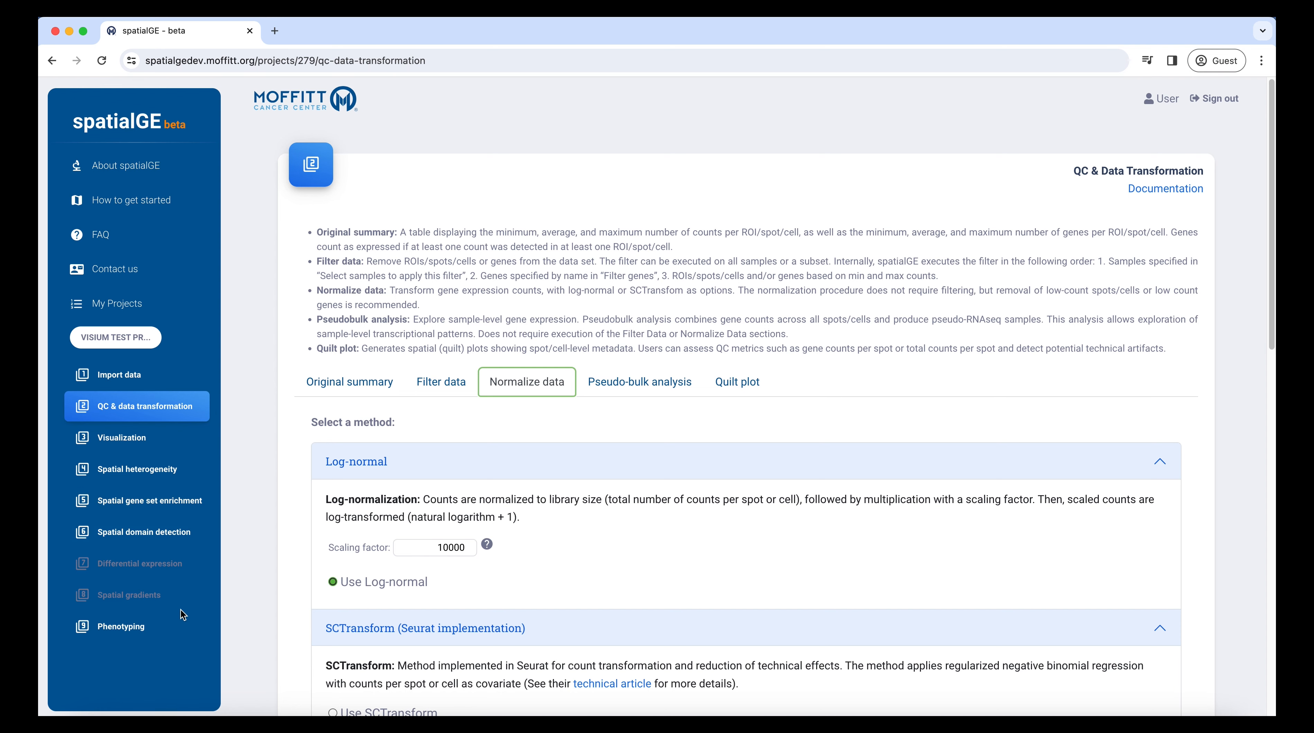
Show the pseudo-bulk expression heatmap, then switch back to the four-sample PCA plot.
{"action": "left_click", "coordinate": [579, 386]}
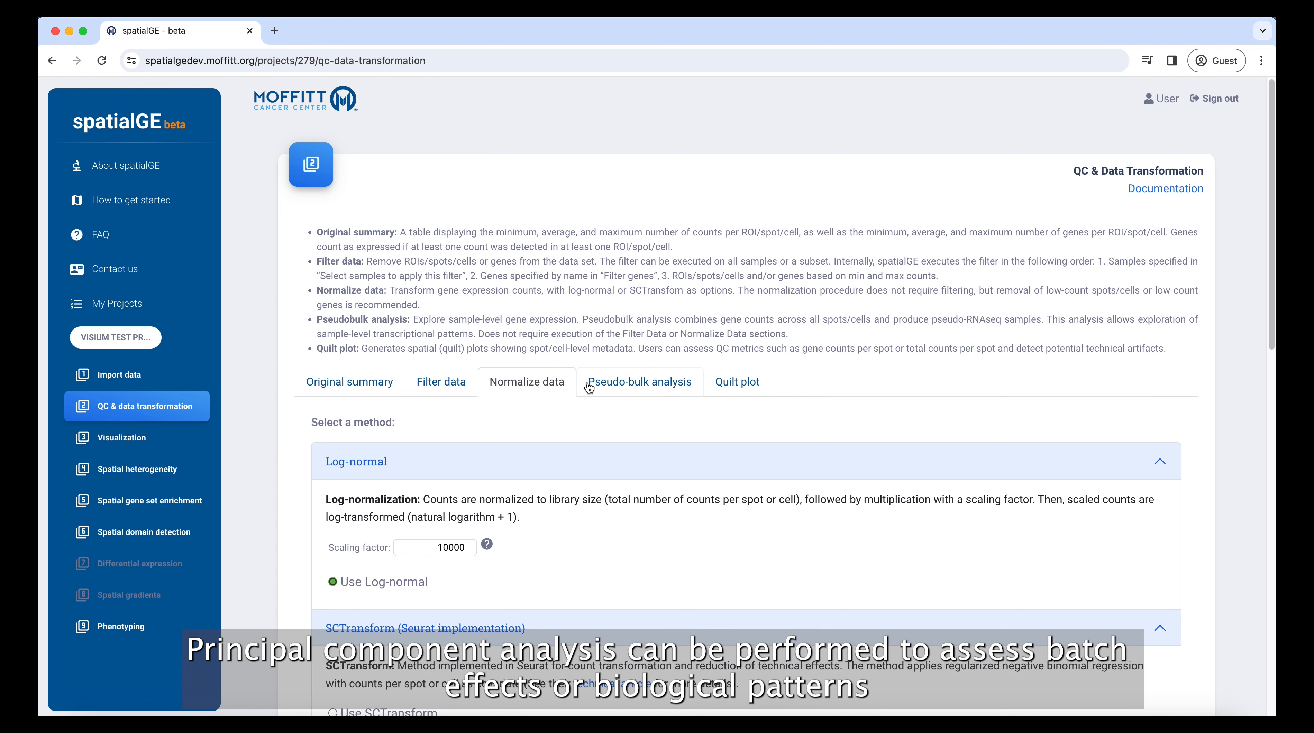
{"action": "scroll", "coordinate": [514, 452], "scroll_direction": "down", "scroll_amount": 2}
{"action": "scroll", "coordinate": [505, 461], "scroll_direction": "down", "scroll_amount": 12}
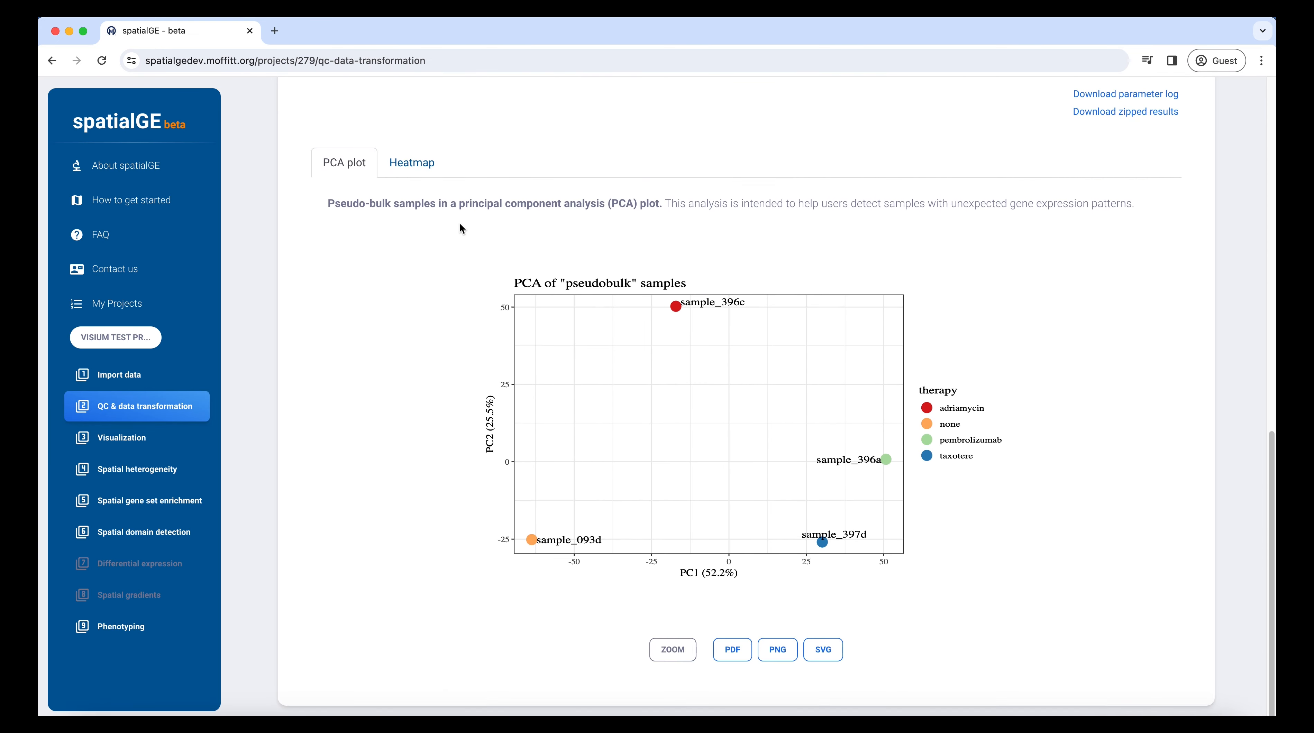
{"action": "left_click", "coordinate": [412, 164]}
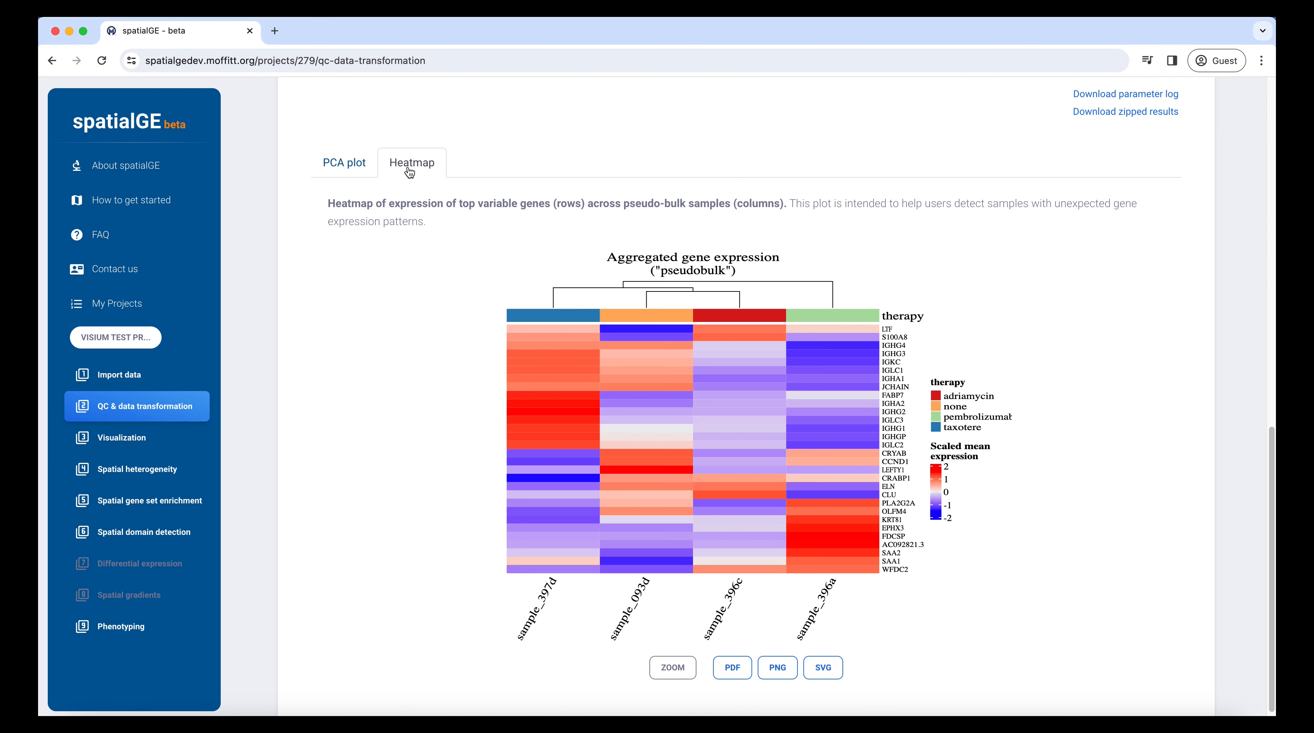
{"action": "left_click", "coordinate": [358, 169]}
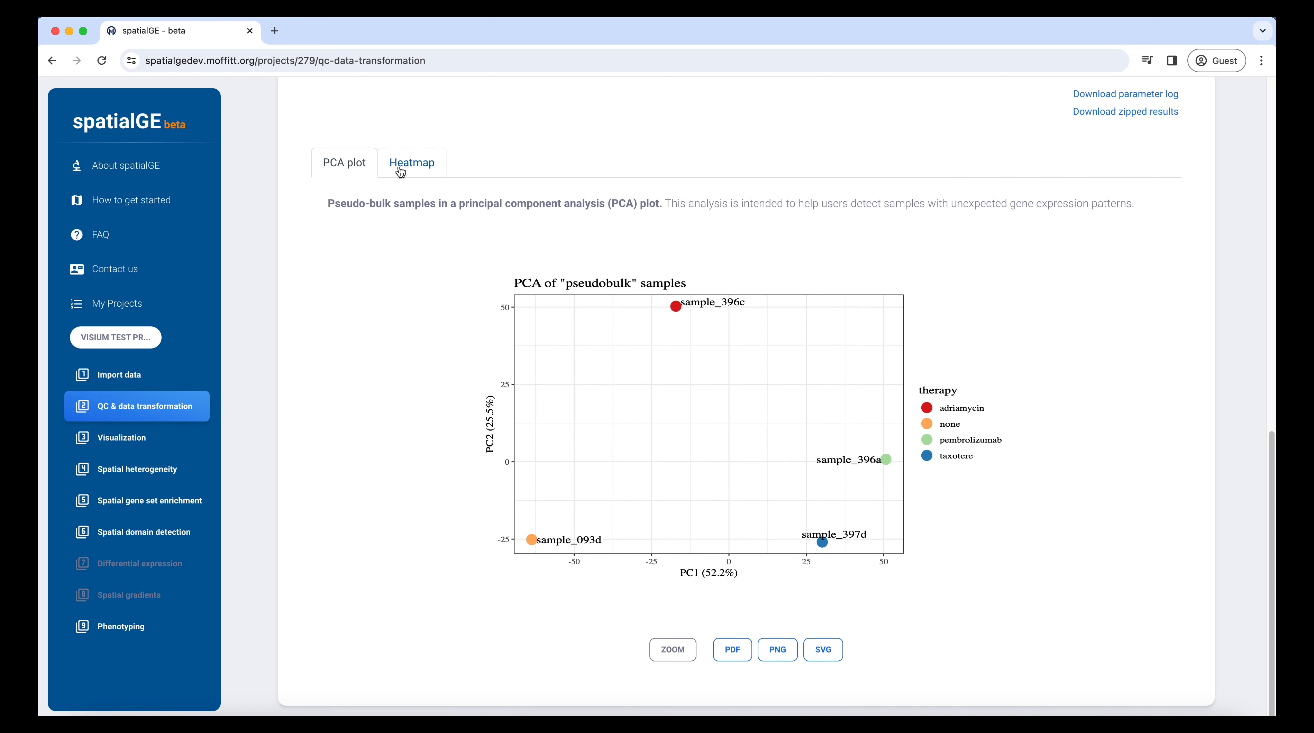
{"action": "scroll", "coordinate": [397, 277], "scroll_direction": "up", "scroll_amount": 12}
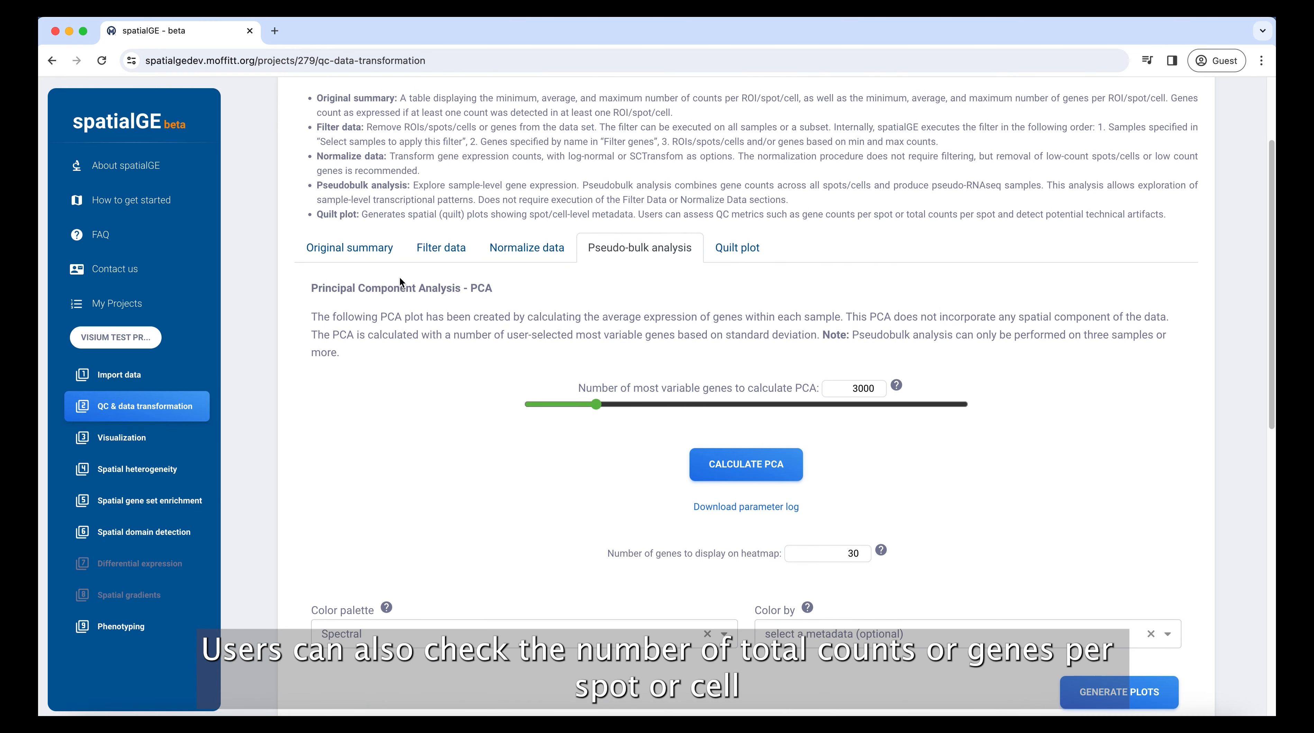
{"action": "scroll", "coordinate": [399, 278], "scroll_direction": "up", "scroll_amount": 3}
Choose sample_093d and sample_396c for the two quilt plots, then go to Visualization.
{"action": "left_click", "coordinate": [720, 386]}
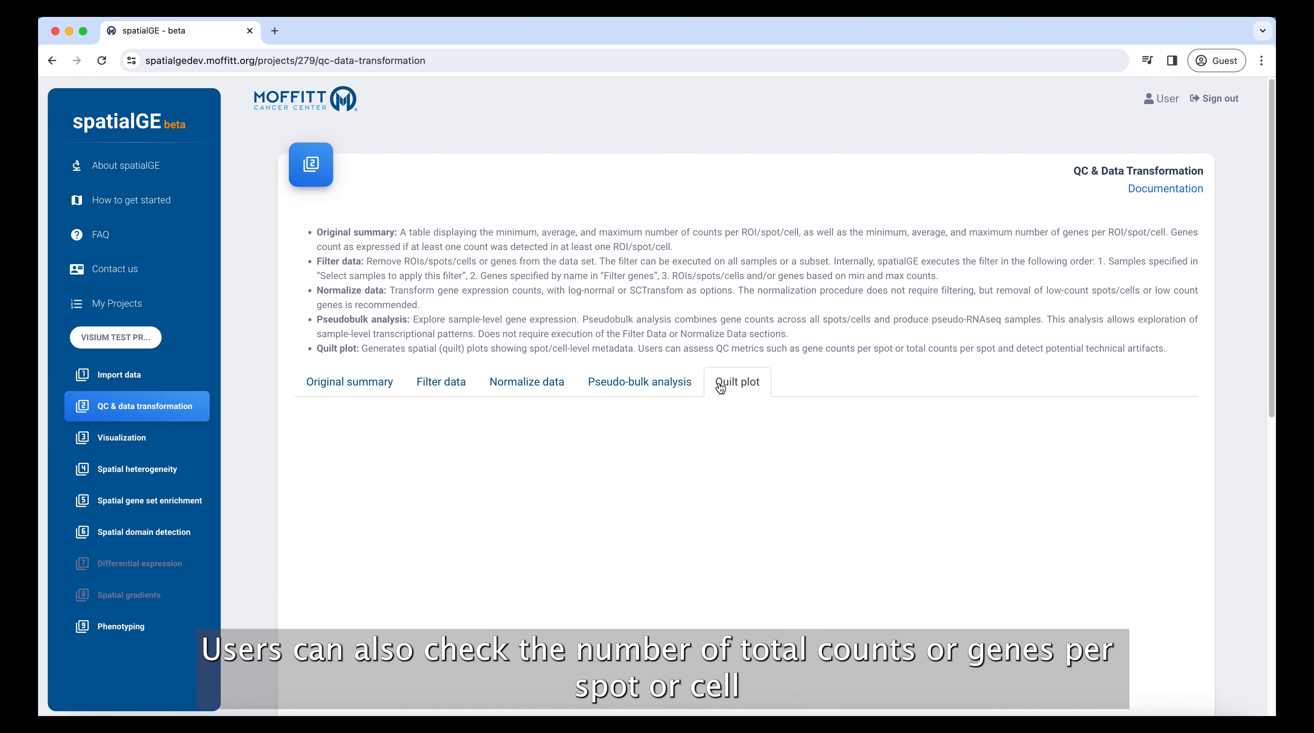
{"action": "scroll", "coordinate": [954, 450], "scroll_direction": "down", "scroll_amount": 5}
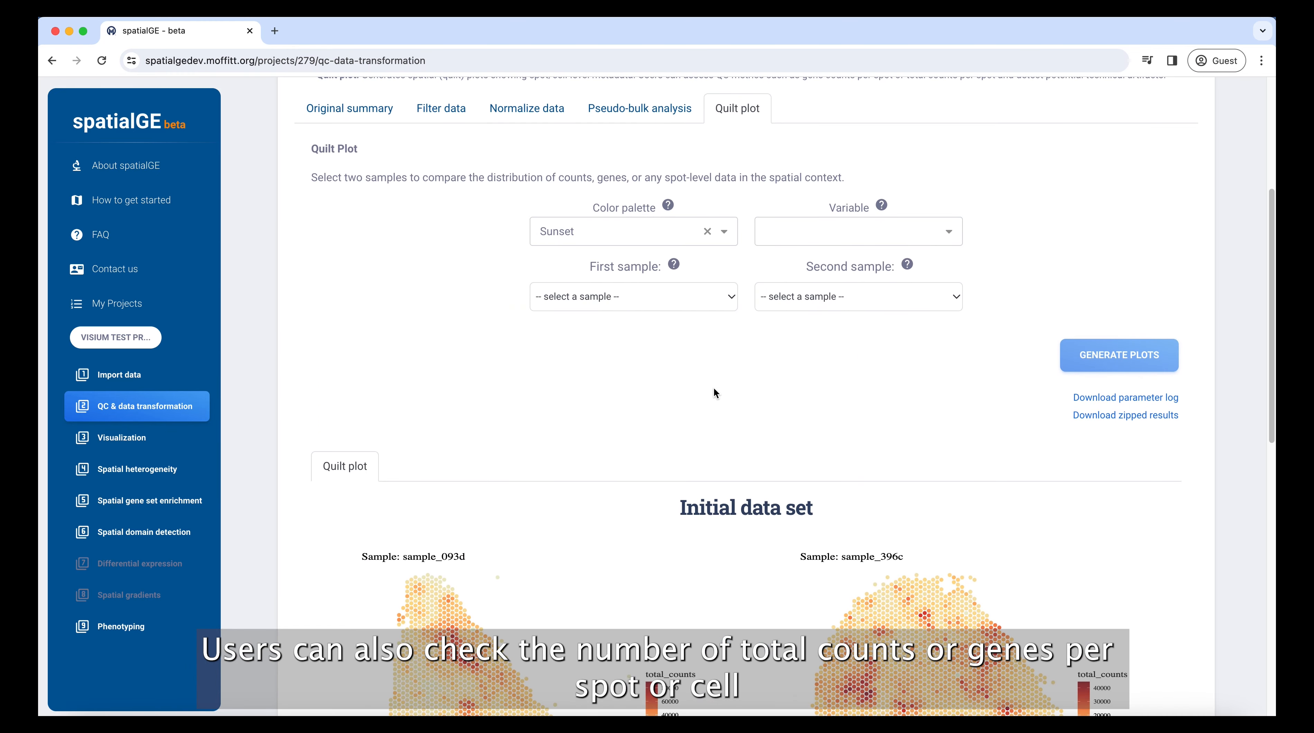
{"action": "scroll", "coordinate": [716, 388], "scroll_direction": "down", "scroll_amount": 4}
{"action": "left_click", "coordinate": [702, 95]}
{"action": "left_click", "coordinate": [825, 104]}
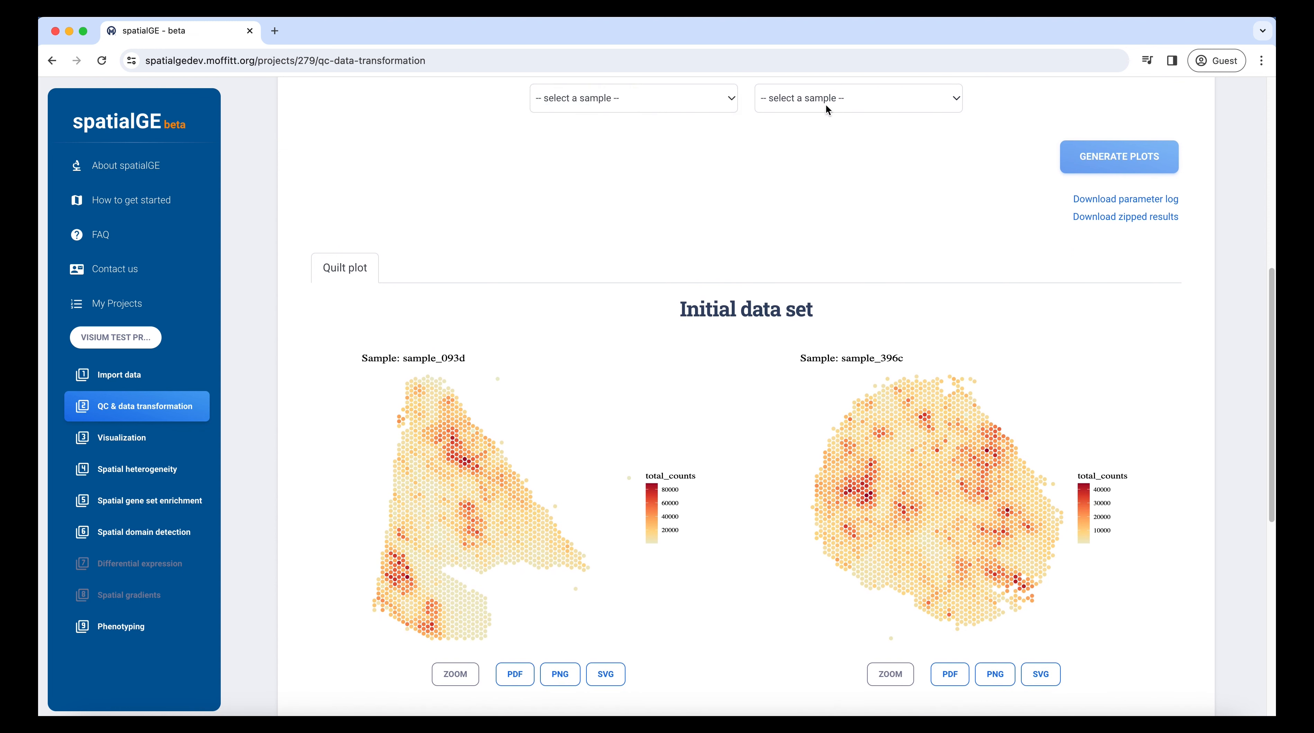
{"action": "left_click", "coordinate": [826, 104]}
{"action": "left_click", "coordinate": [828, 161]}
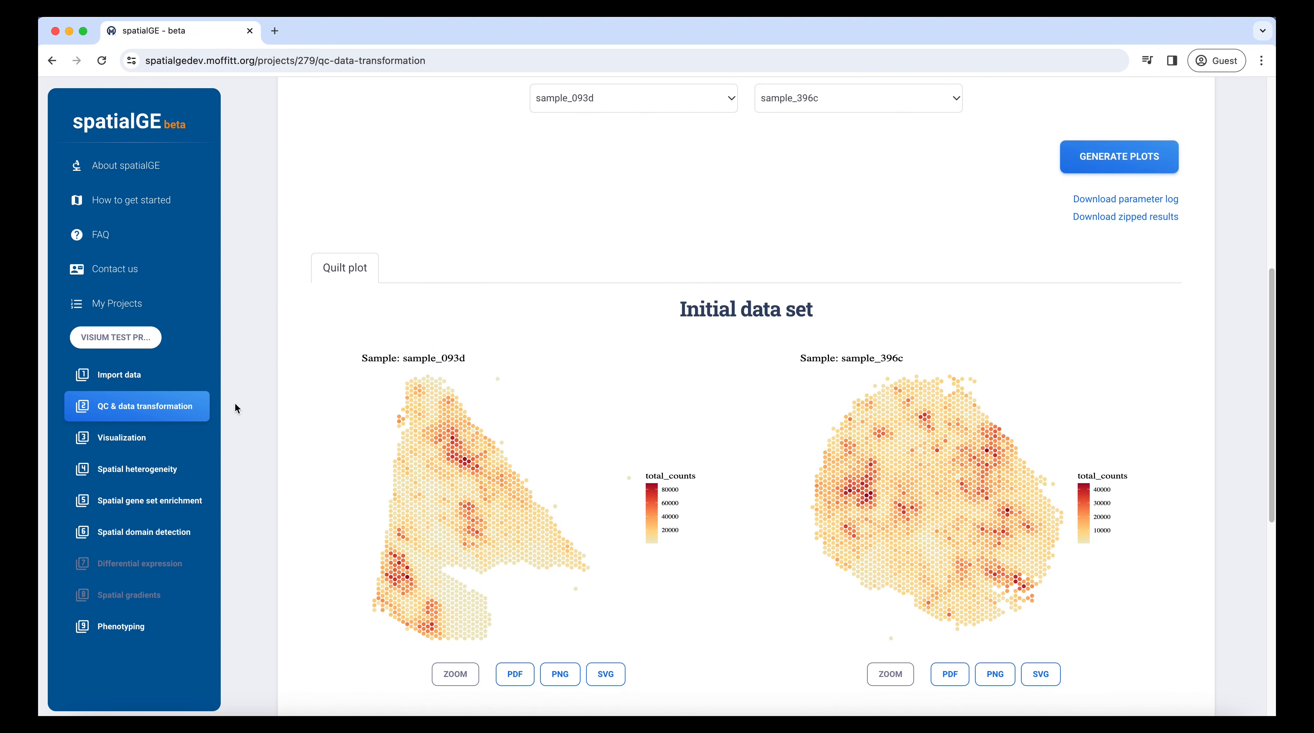
{"action": "left_click", "coordinate": [164, 441]}
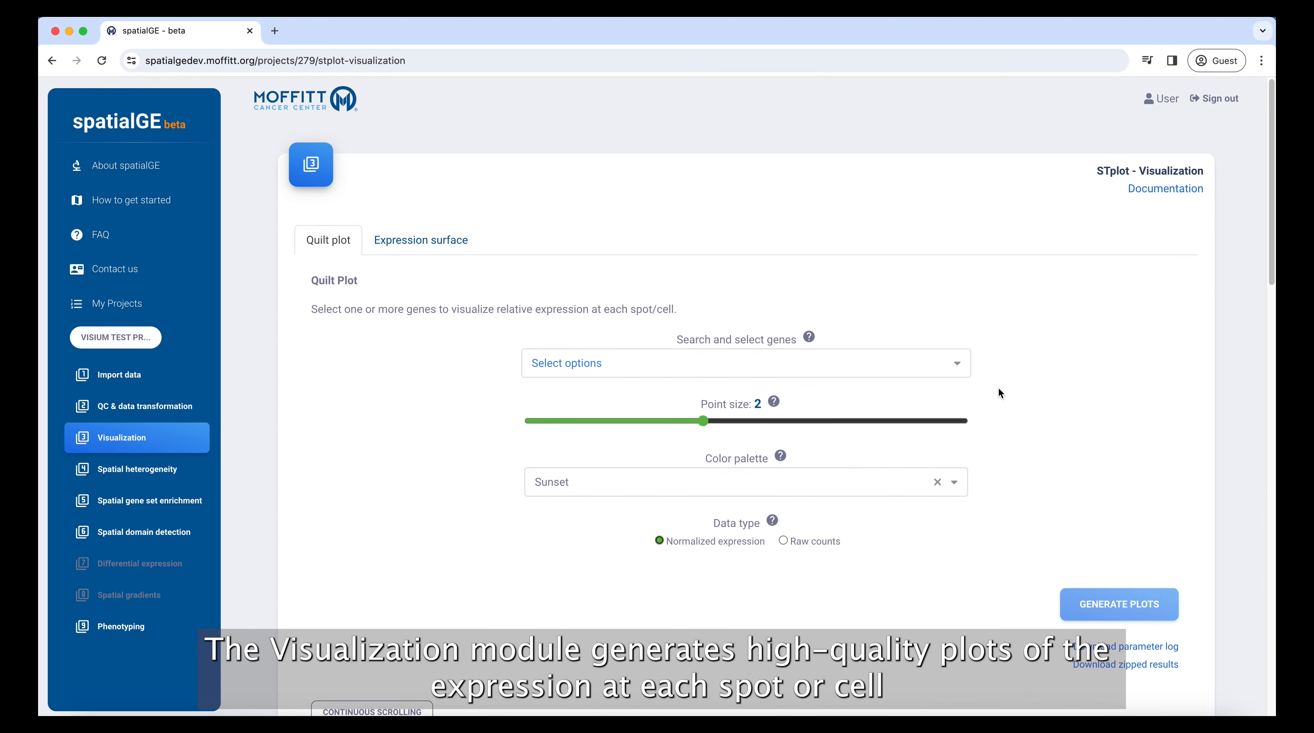
Browse the existing quilt plots and add CD74 and FN1 to the plotted genes.
{"action": "scroll", "coordinate": [1177, 414], "scroll_direction": "down", "scroll_amount": 15}
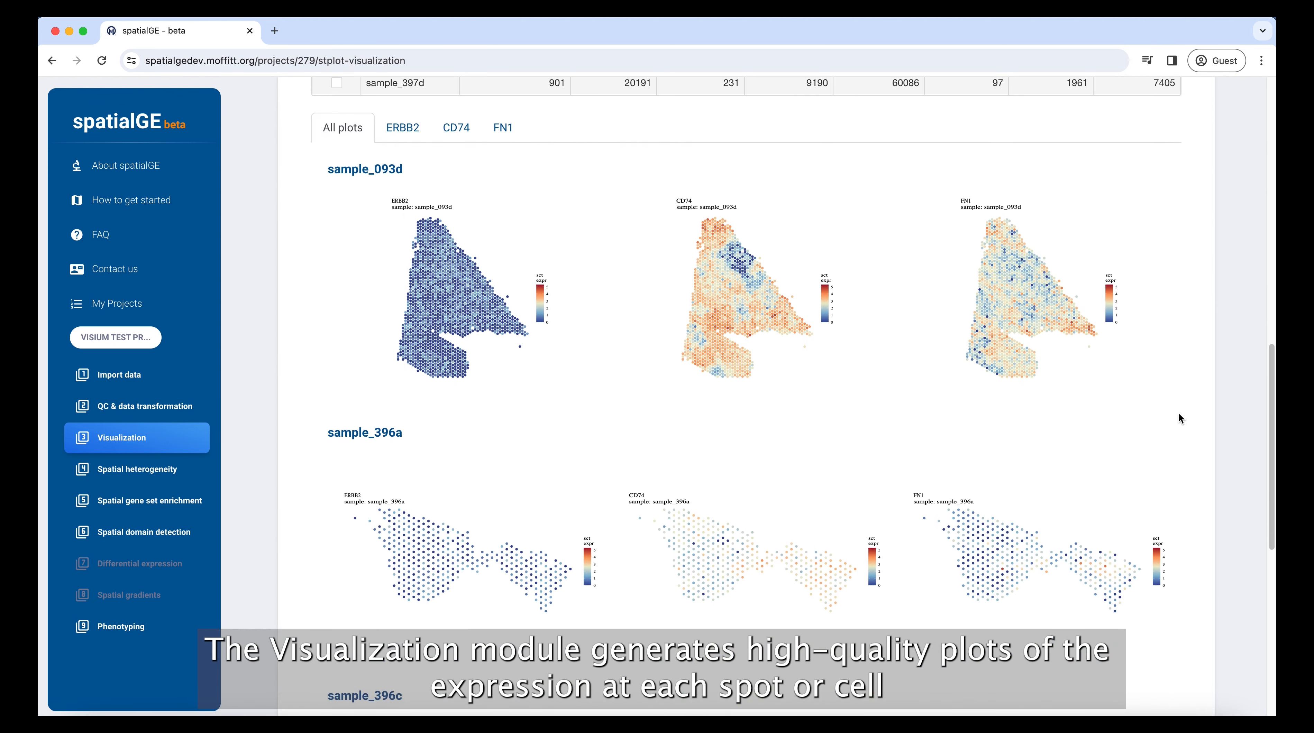
{"action": "scroll", "coordinate": [1178, 413], "scroll_direction": "down", "scroll_amount": 6}
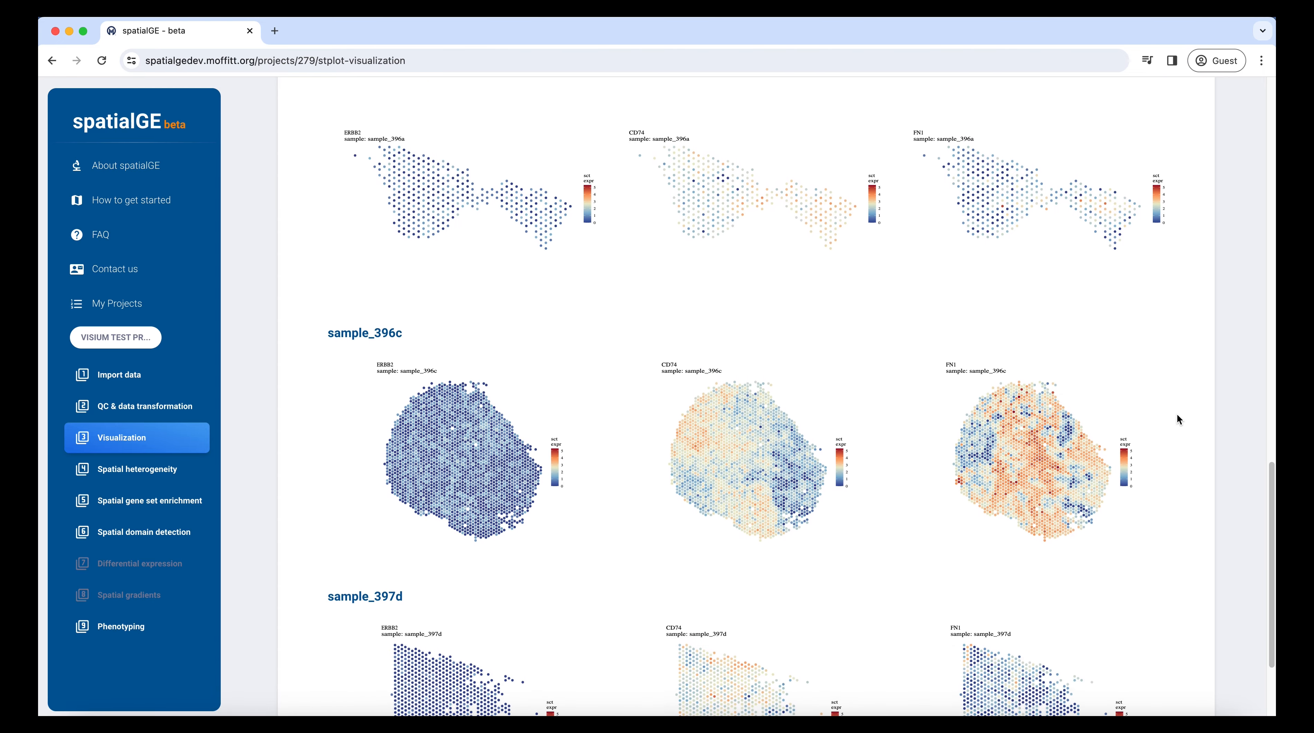
{"action": "scroll", "coordinate": [1177, 416], "scroll_direction": "up", "scroll_amount": 20}
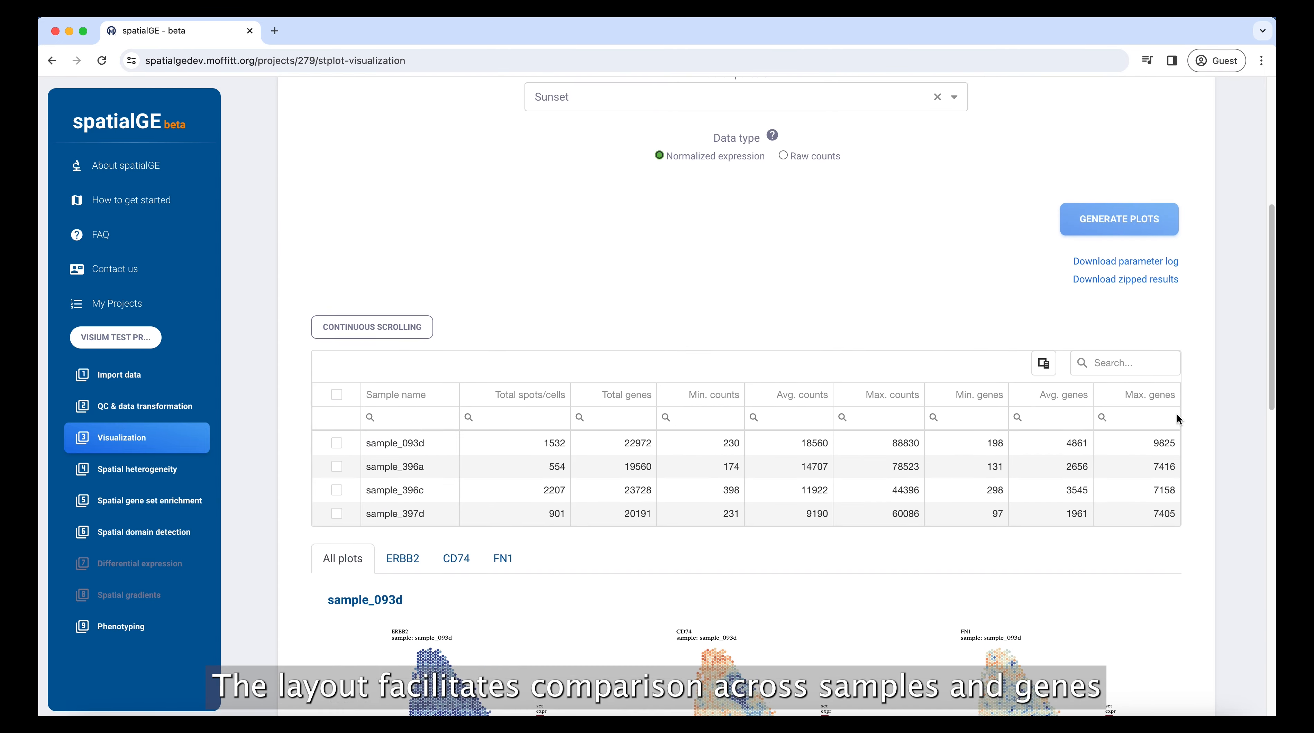
{"action": "scroll", "coordinate": [1176, 414], "scroll_direction": "up", "scroll_amount": 2}
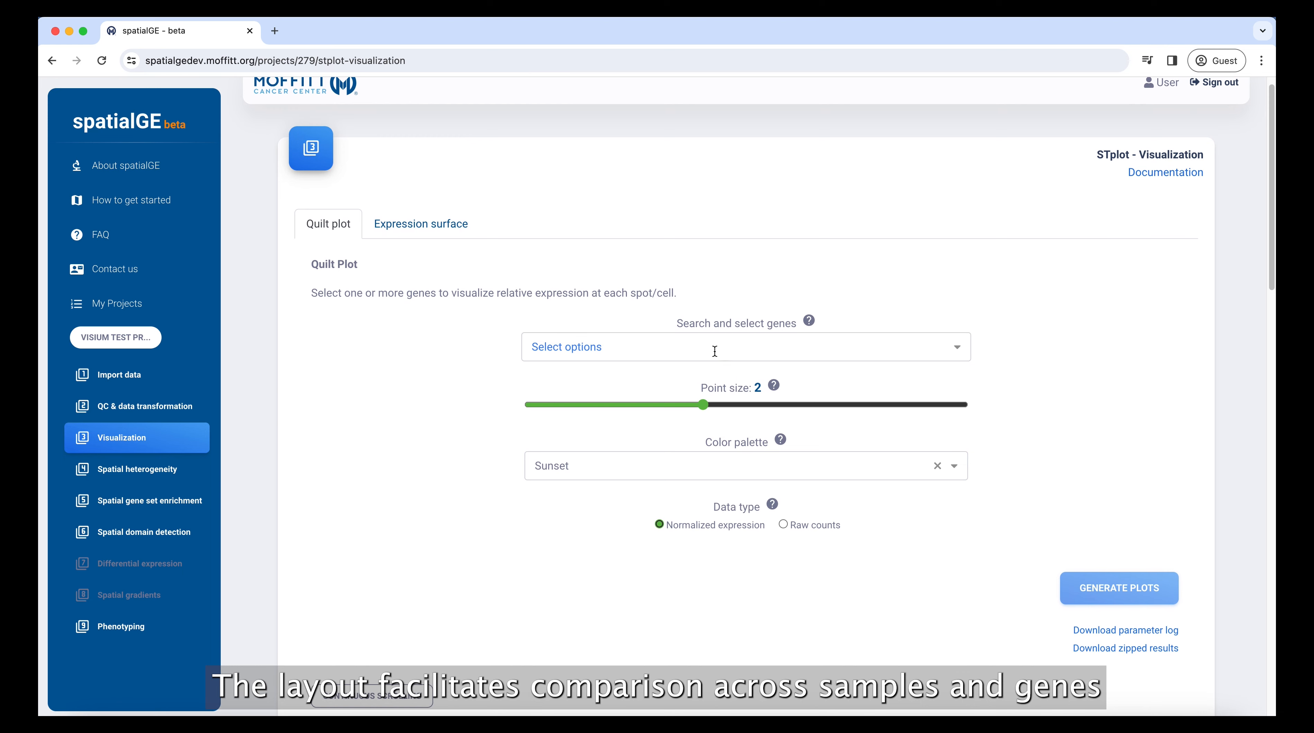
{"action": "left_click", "coordinate": [712, 349]}
{"action": "type", "text": "CD74"}
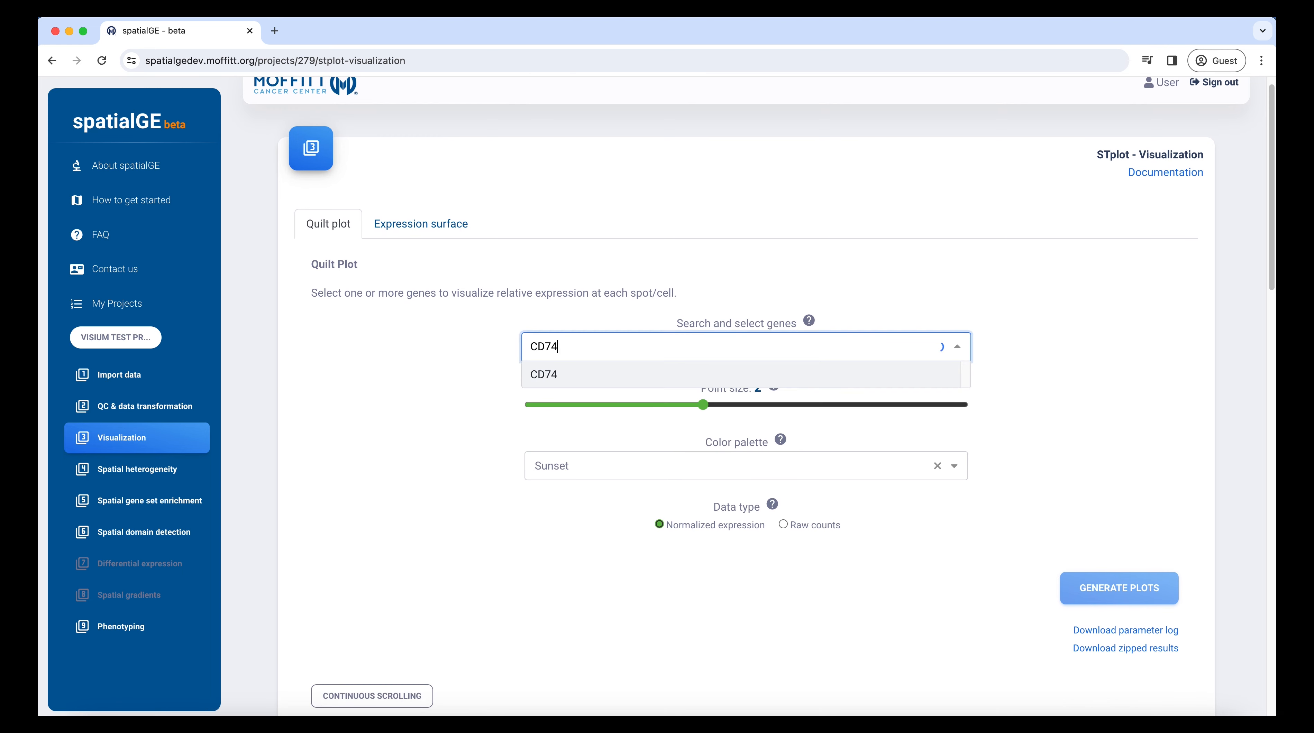
{"action": "left_click", "coordinate": [680, 366]}
{"action": "left_click", "coordinate": [681, 346]}
{"action": "type", "text": "FN"}
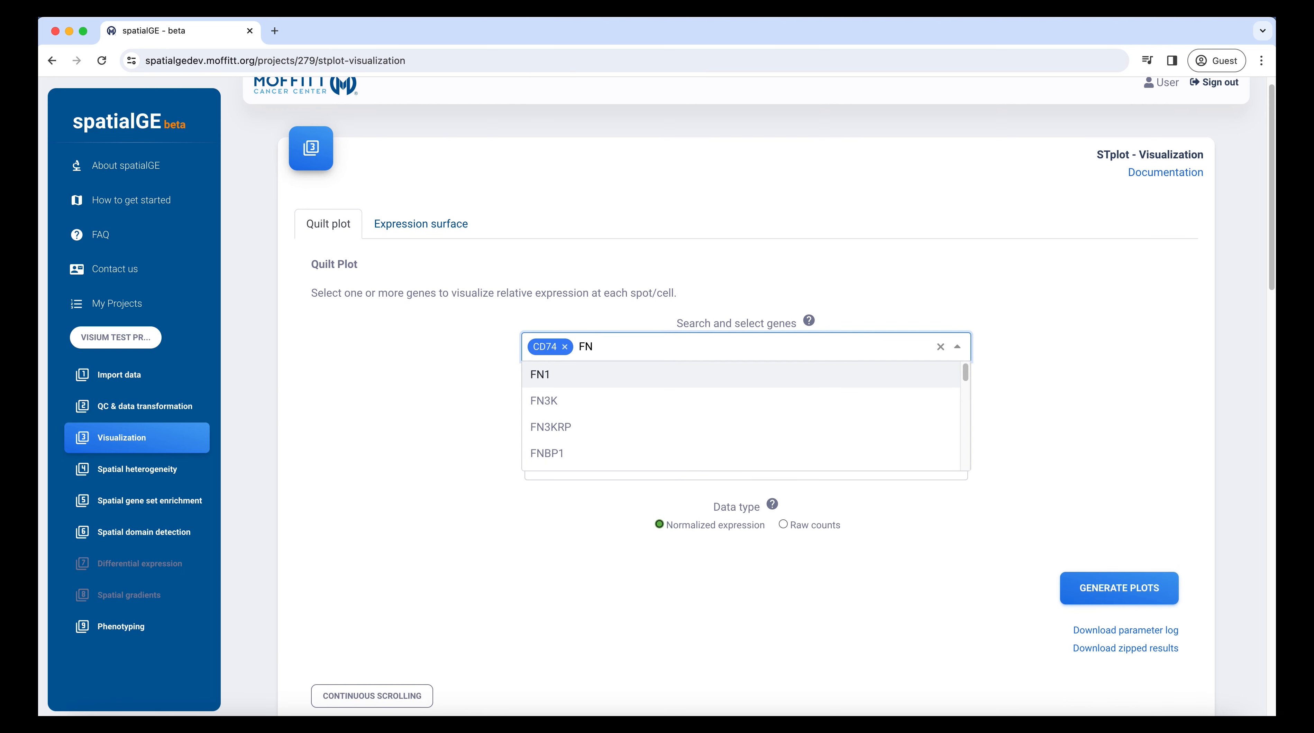
{"action": "left_click", "coordinate": [704, 373]}
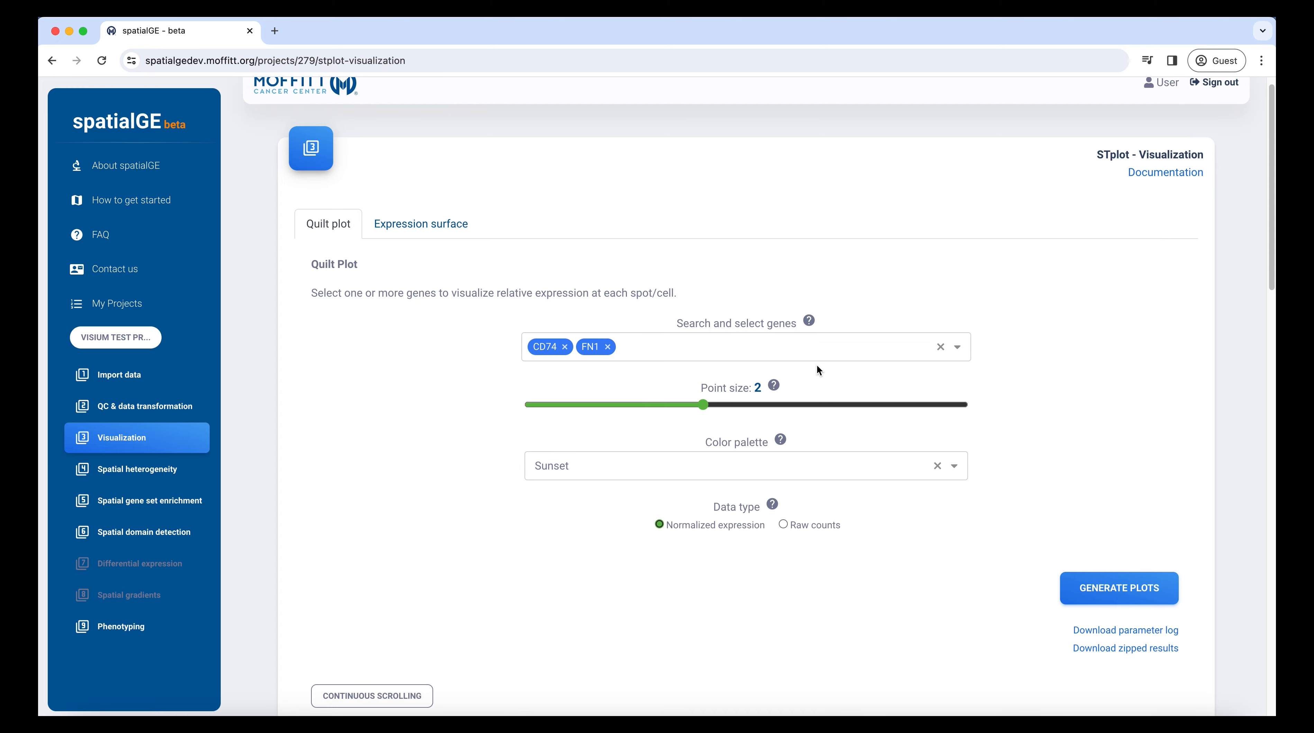
{"action": "left_click", "coordinate": [428, 225]}
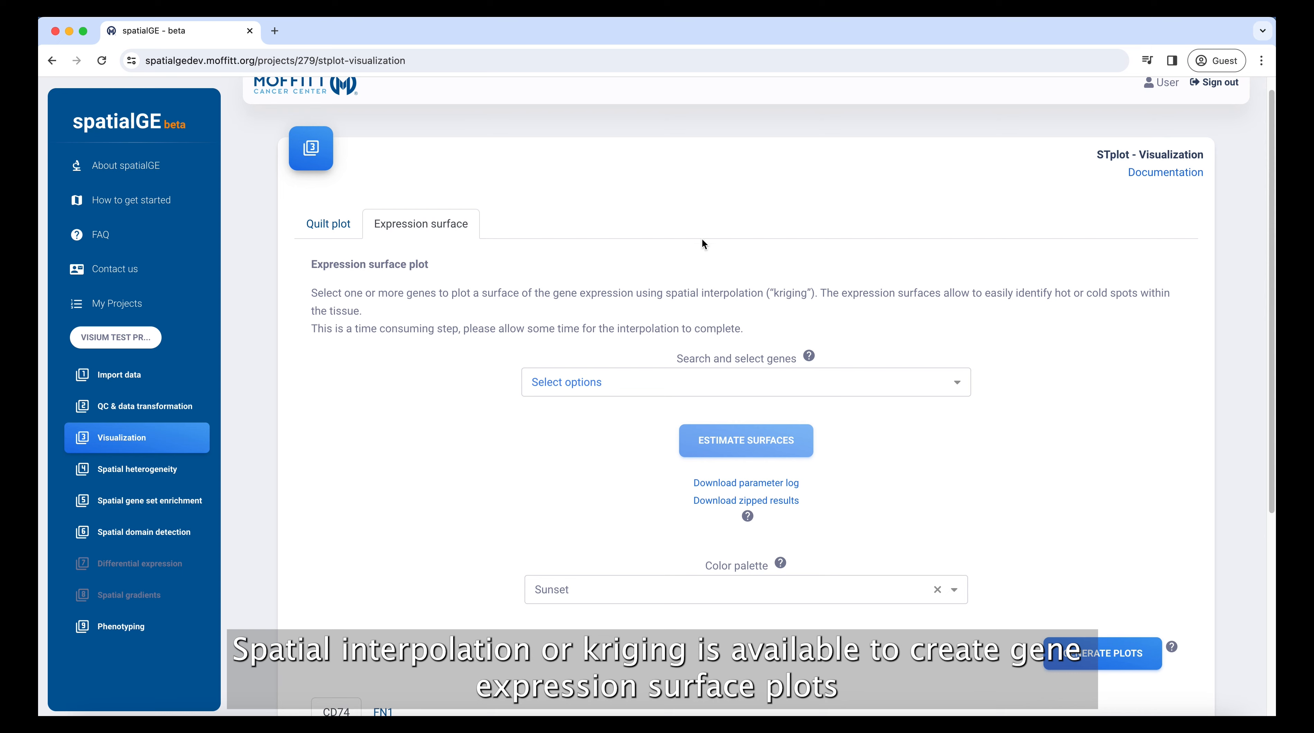
View the CD74 surface for sample_093d, then FN1 surfaces for all samples and sample_396c.
{"action": "scroll", "coordinate": [1037, 397], "scroll_direction": "down", "scroll_amount": 6}
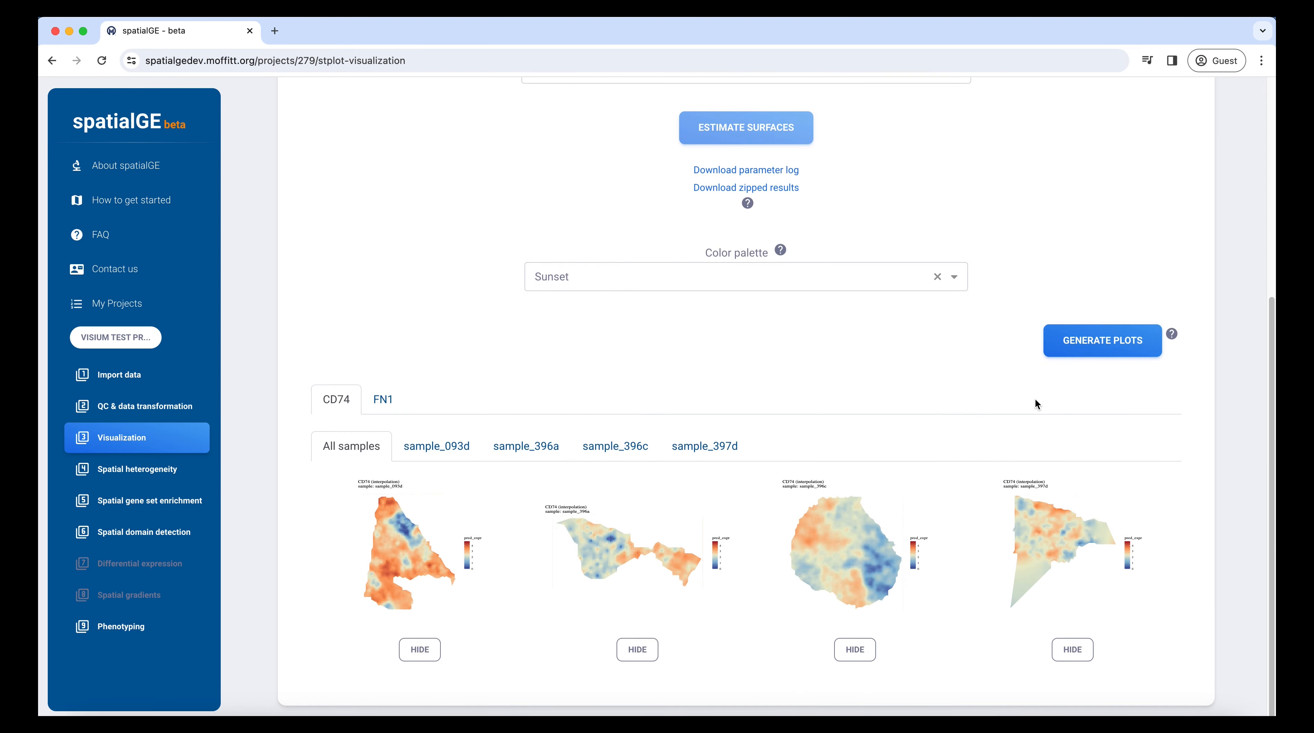
{"action": "left_click", "coordinate": [451, 455]}
{"action": "scroll", "coordinate": [488, 525], "scroll_direction": "down", "scroll_amount": 2}
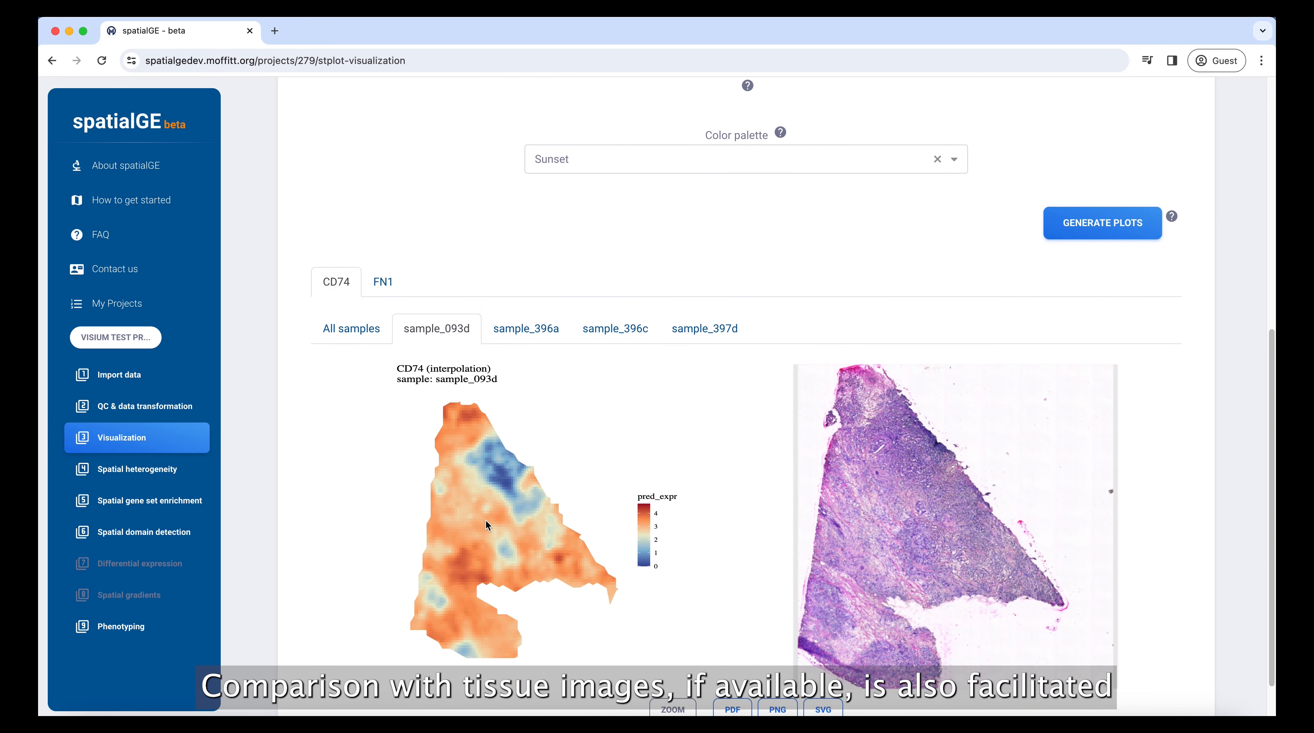
{"action": "left_click", "coordinate": [387, 295]}
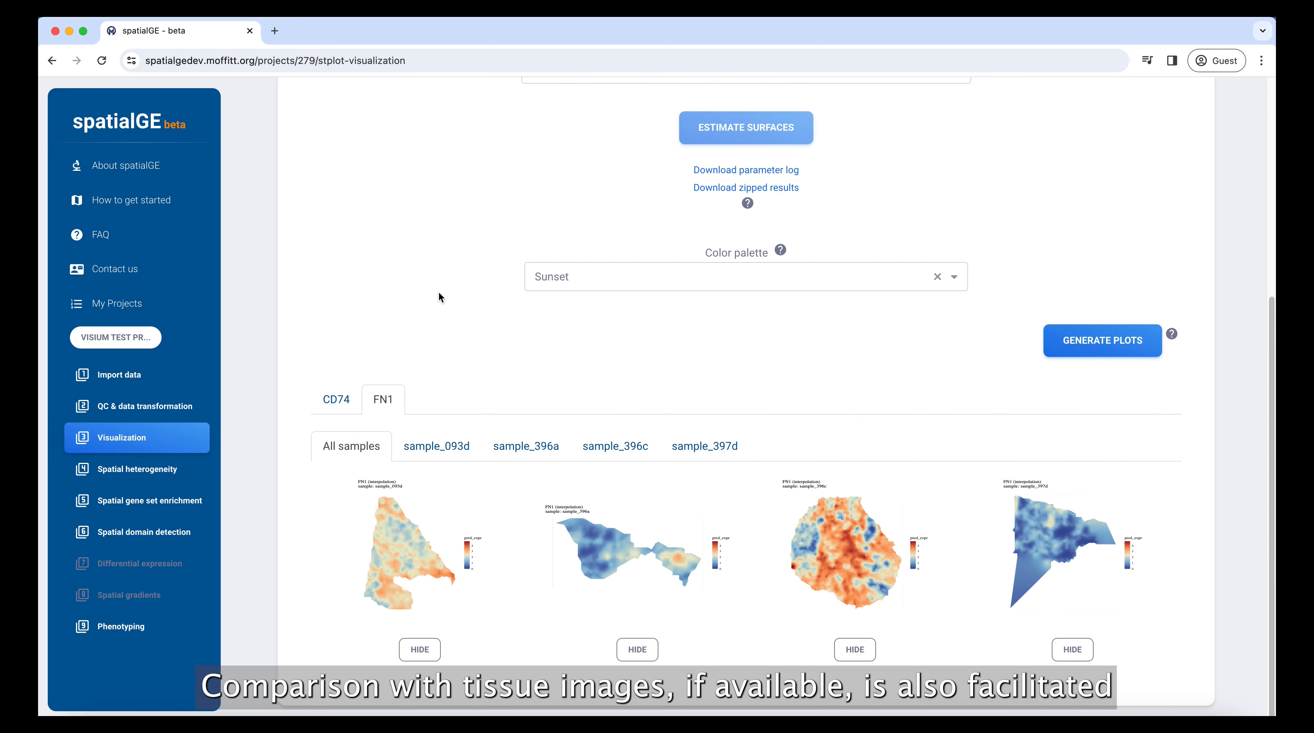
{"action": "left_click", "coordinate": [613, 450]}
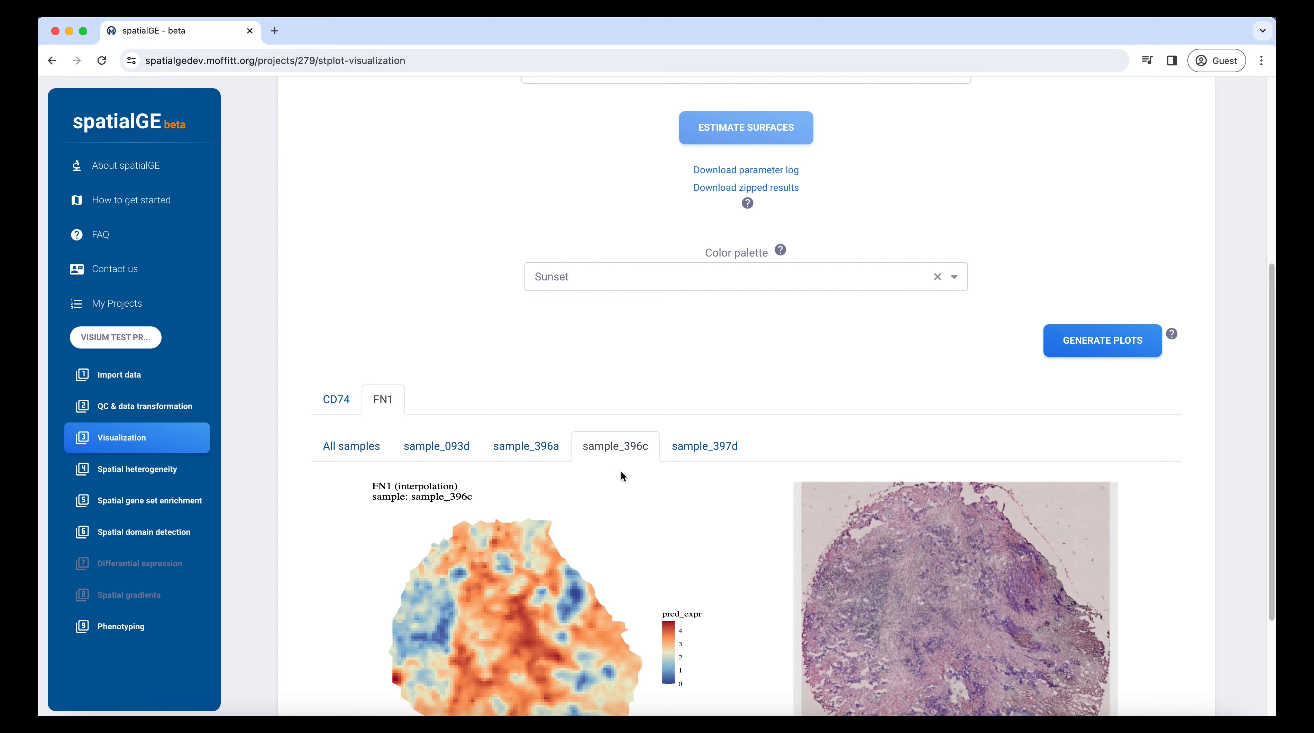
{"action": "scroll", "coordinate": [621, 470], "scroll_direction": "down", "scroll_amount": 3}
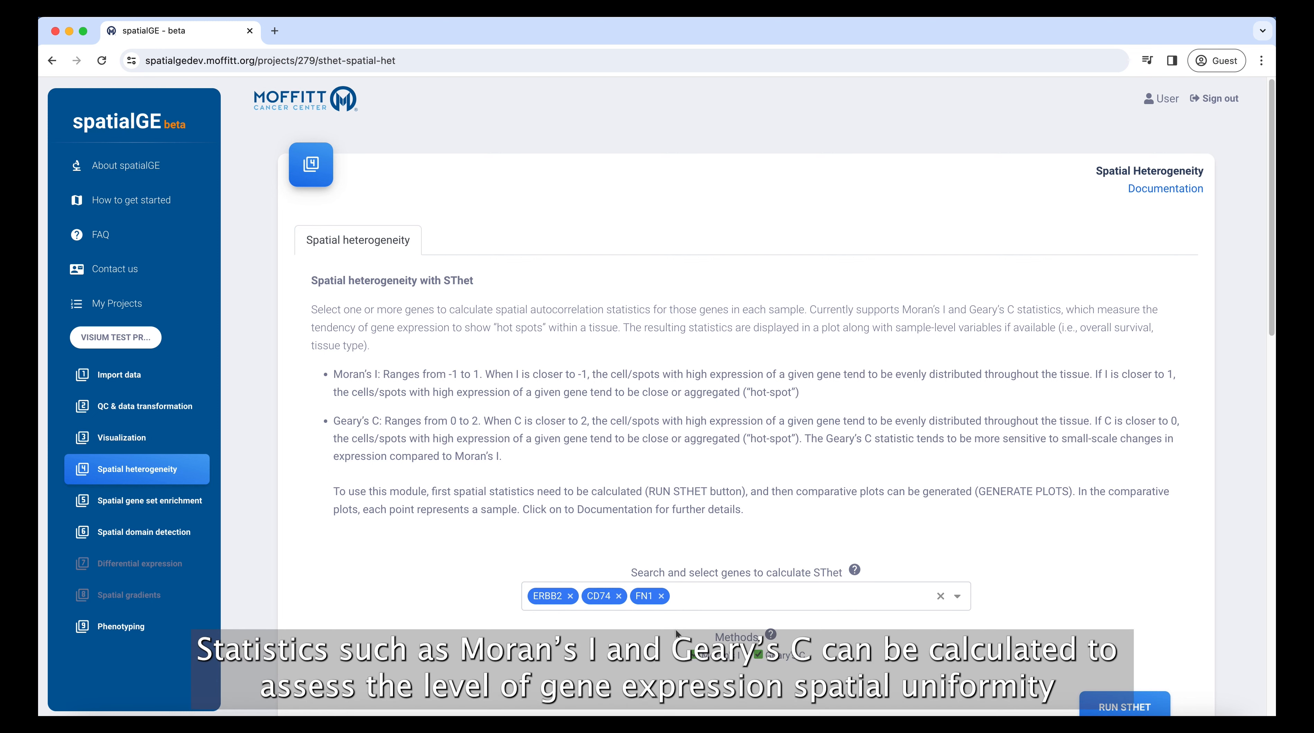
Scroll down to the SThet plot comparing Moran's I and Geary's C for ERBB2, CD74 and FN1.
{"action": "scroll", "coordinate": [675, 635], "scroll_direction": "down", "scroll_amount": 5}
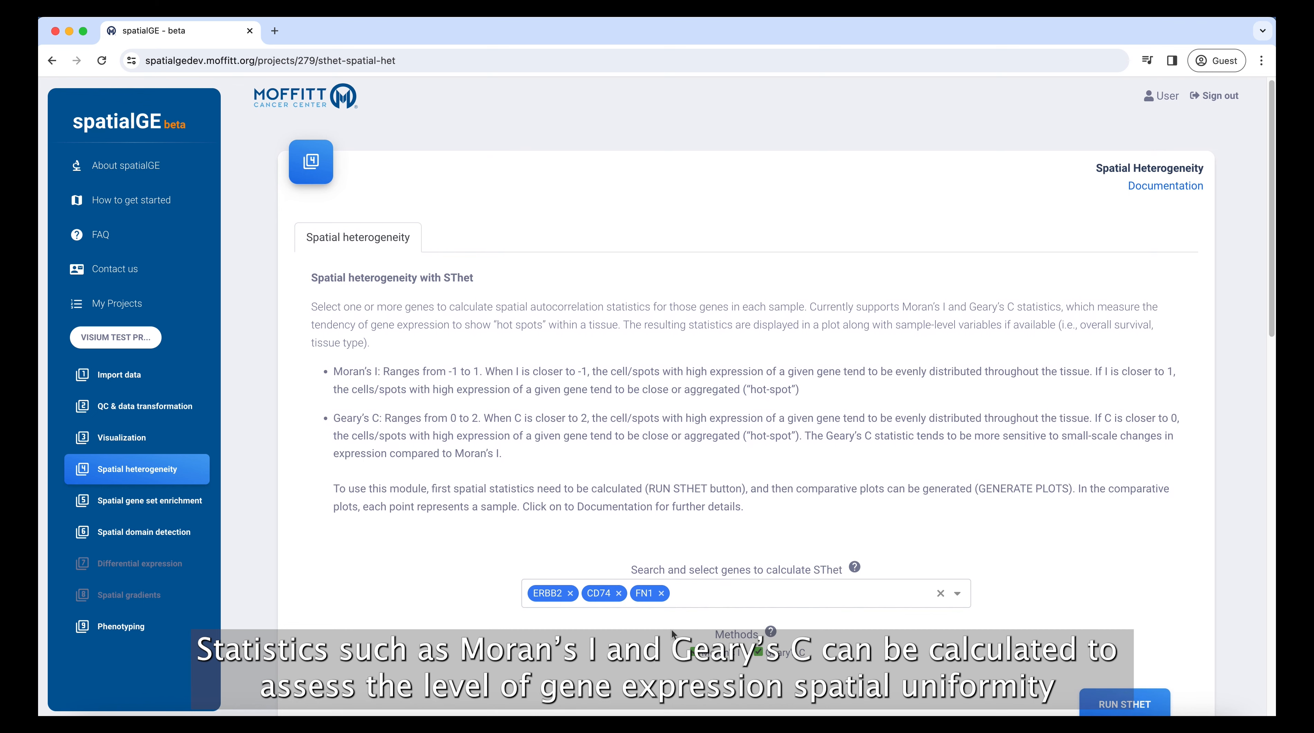
{"action": "scroll", "coordinate": [673, 634], "scroll_direction": "down", "scroll_amount": 10}
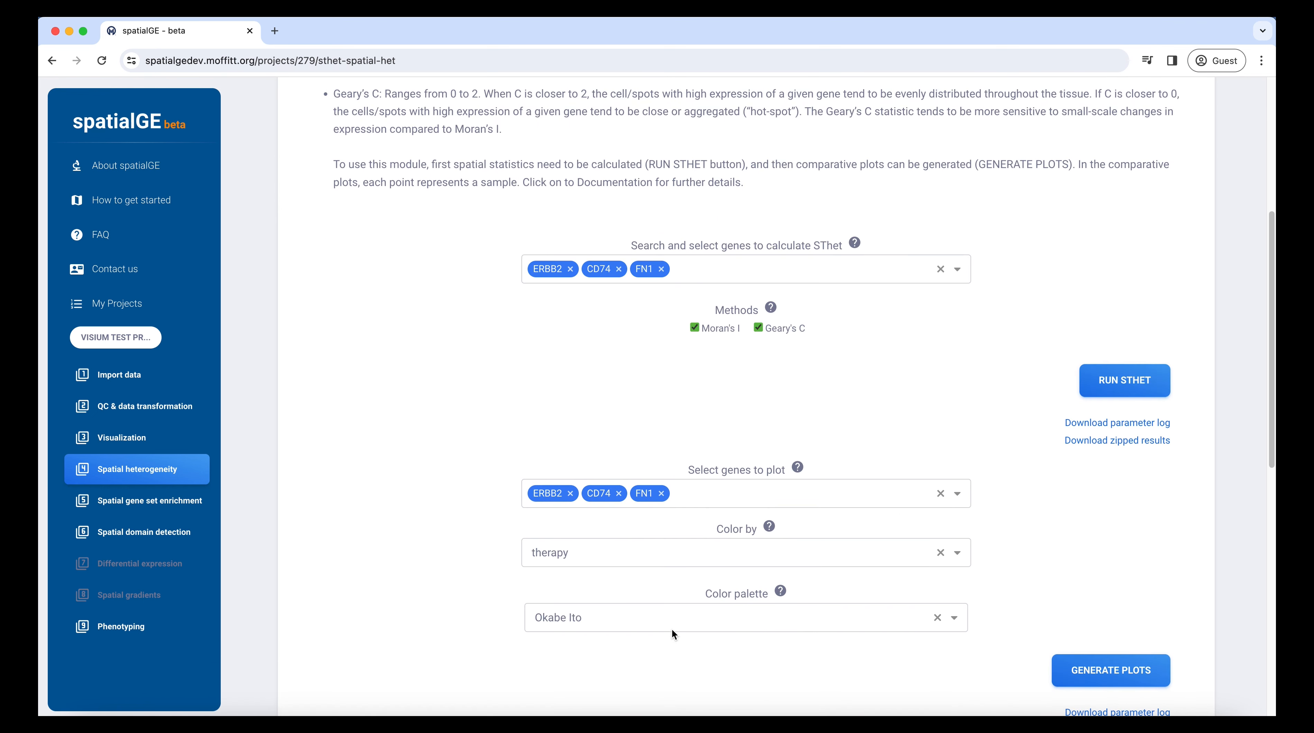
{"action": "scroll", "coordinate": [676, 623], "scroll_direction": "down", "scroll_amount": 7}
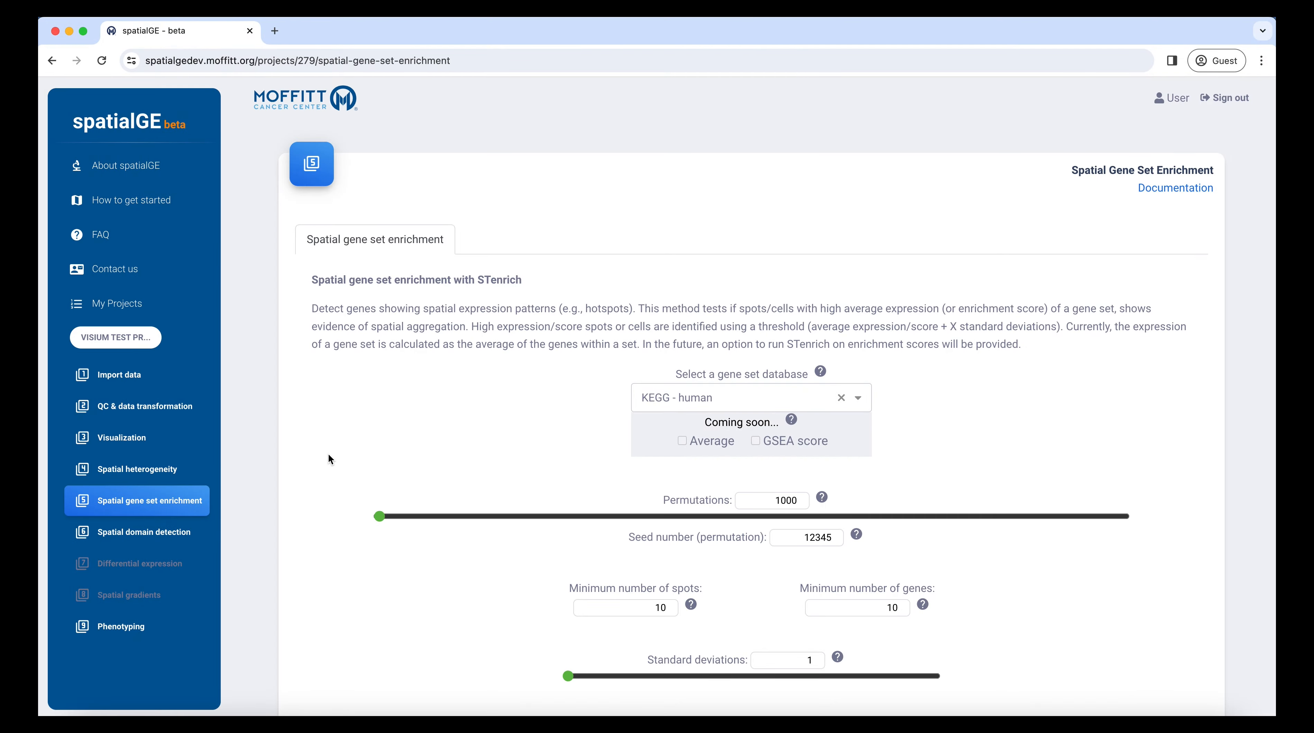
Scroll through the KEGG STenrich results table and its parameter settings.
{"action": "scroll", "coordinate": [329, 458], "scroll_direction": "down", "scroll_amount": 5}
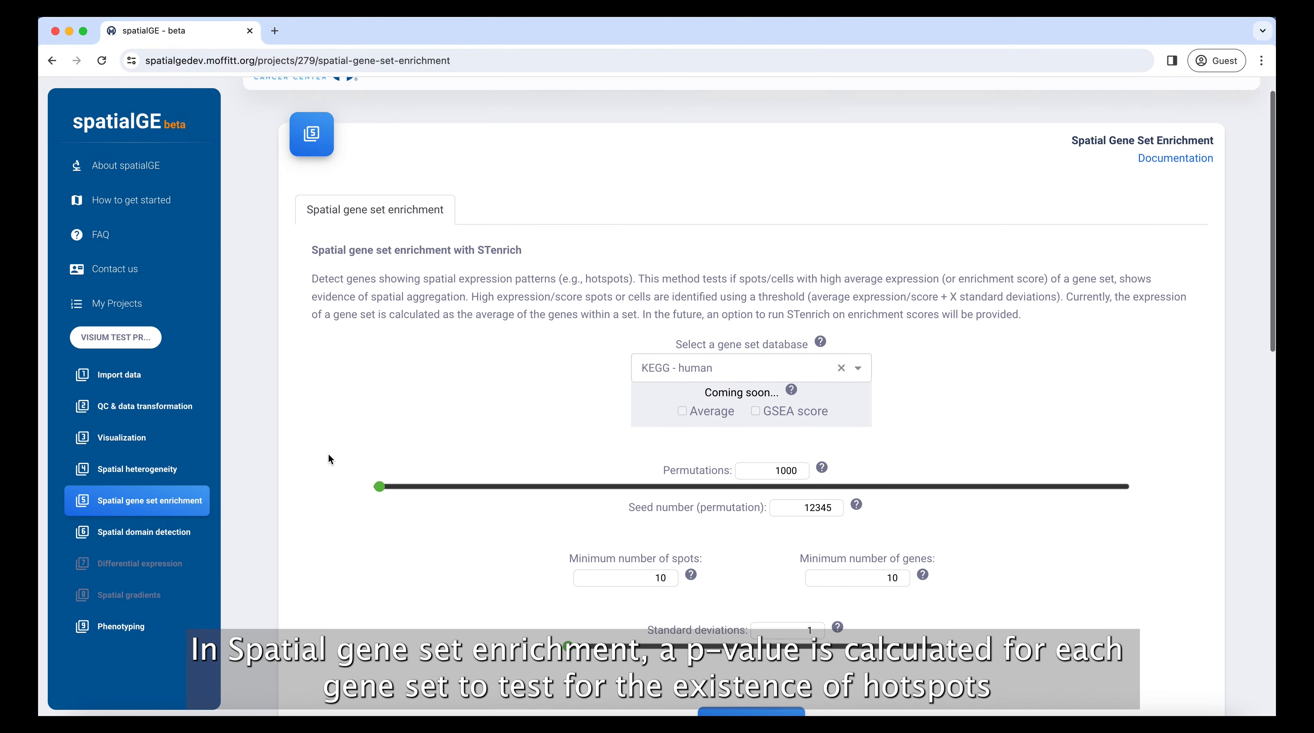
{"action": "scroll", "coordinate": [329, 455], "scroll_direction": "down", "scroll_amount": 15}
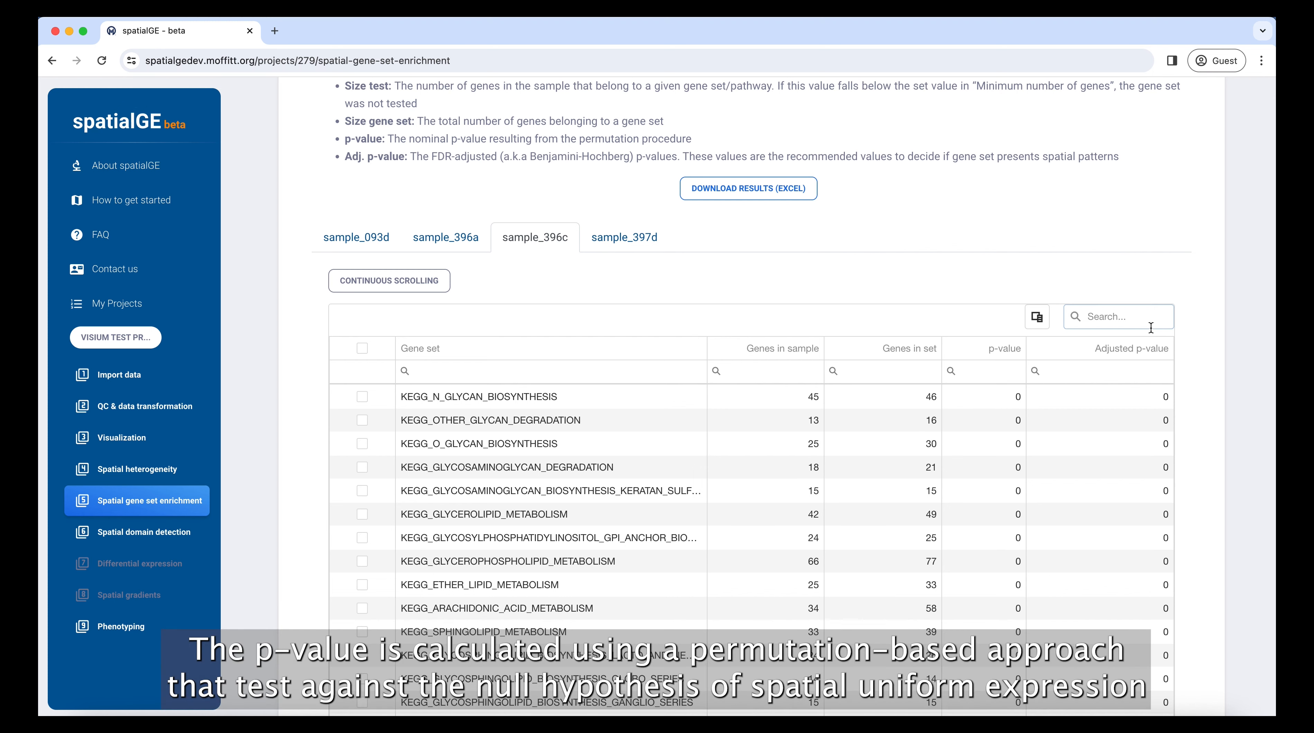
{"action": "scroll", "coordinate": [1151, 327], "scroll_direction": "up", "scroll_amount": 5}
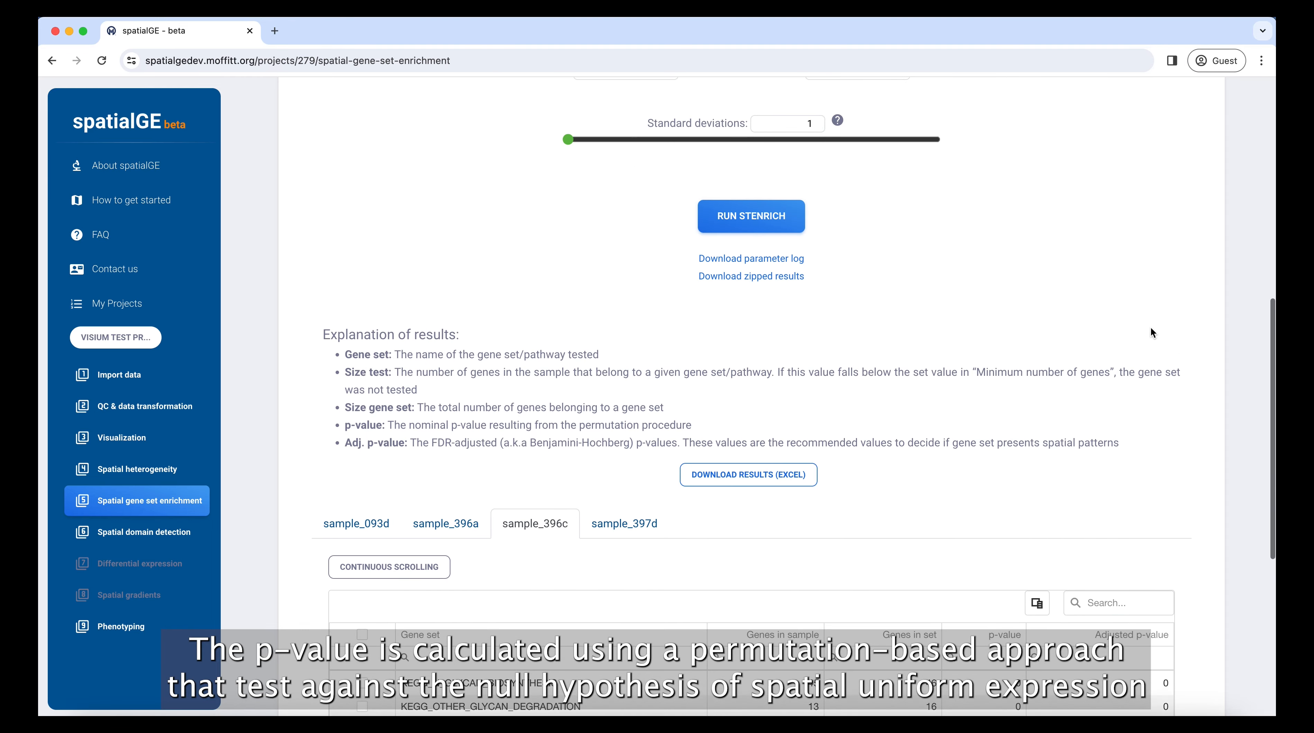
{"action": "scroll", "coordinate": [1151, 332], "scroll_direction": "up", "scroll_amount": 6}
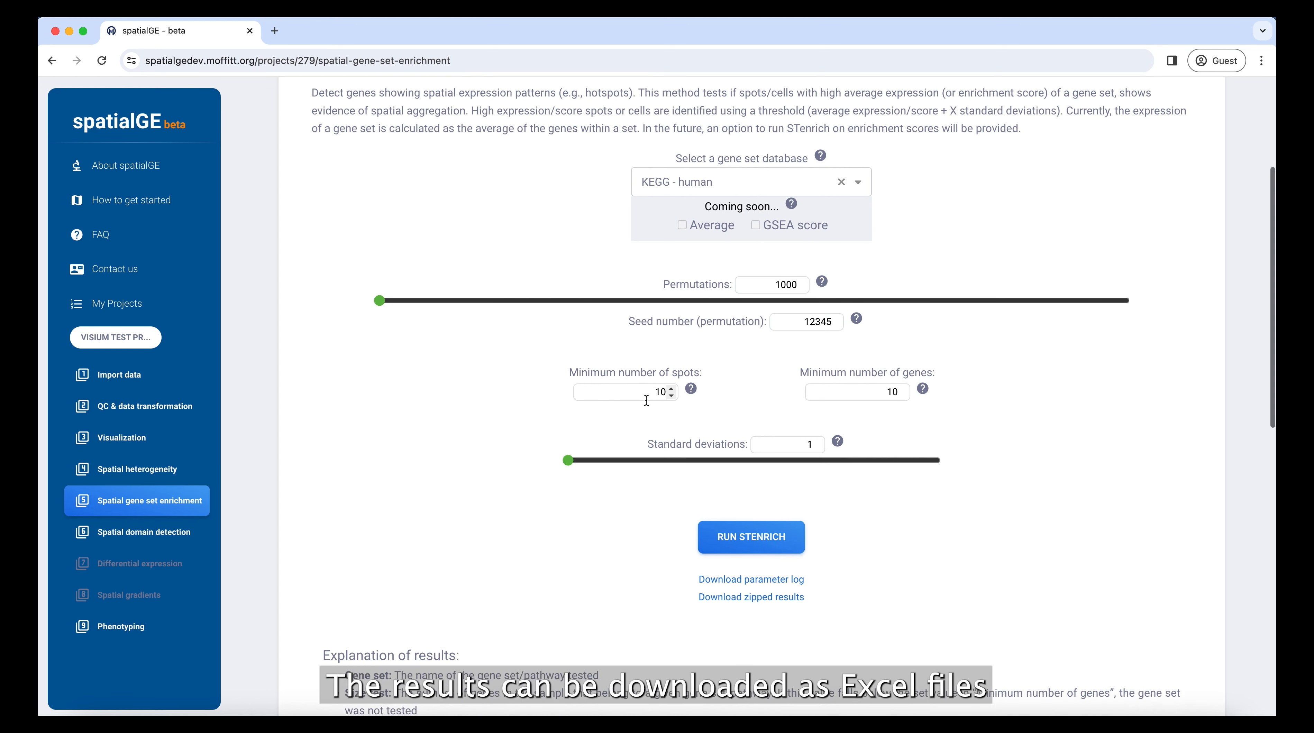
{"action": "scroll", "coordinate": [647, 400], "scroll_direction": "down", "scroll_amount": 3}
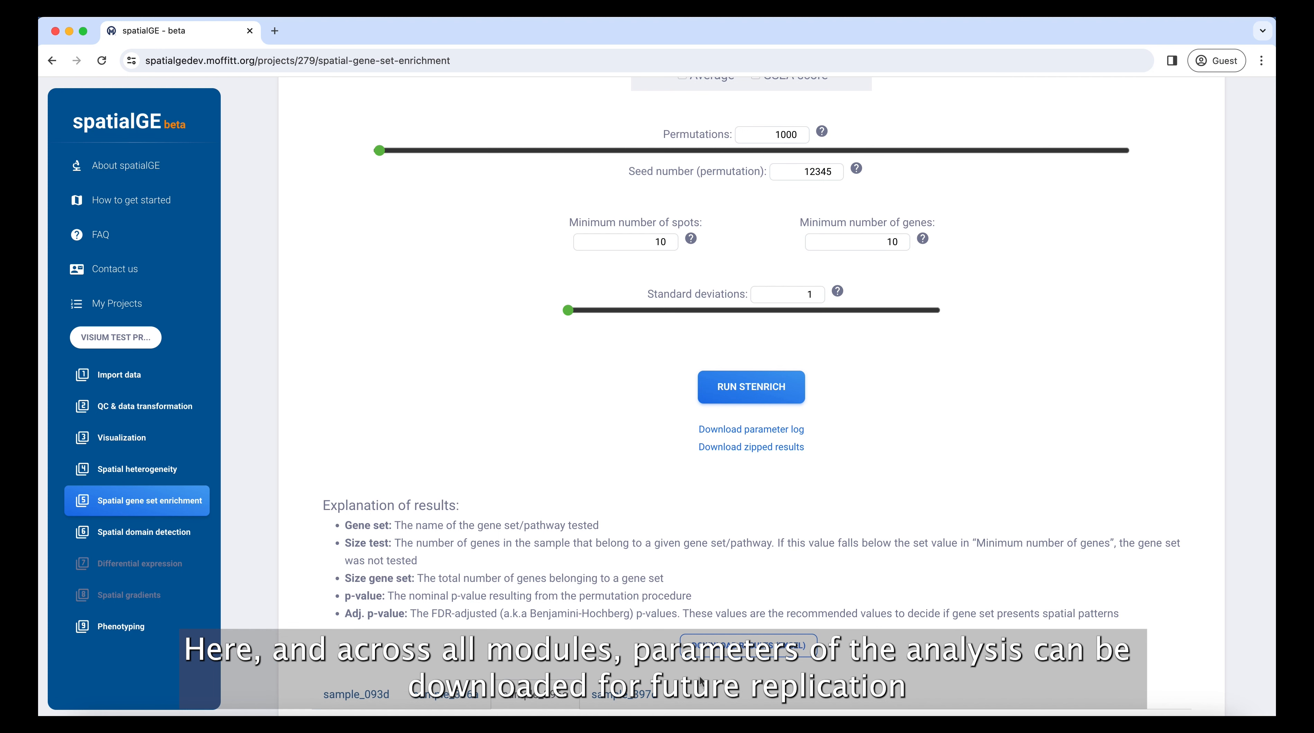
{"action": "scroll", "coordinate": [701, 680], "scroll_direction": "up", "scroll_amount": 1}
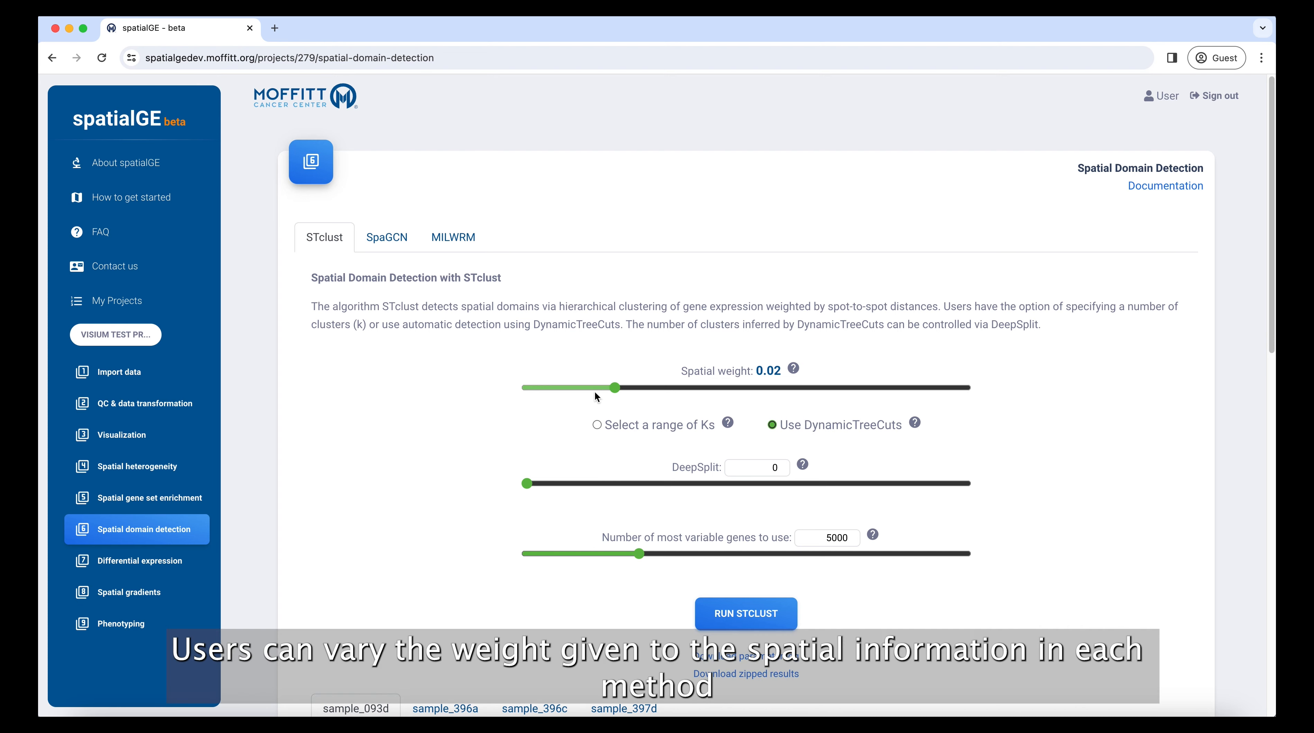
Raise the STclust spatial weight to 0.05 after a brief look at SpaGCN settings.
{"action": "mouse_move", "coordinate": [613, 388]}
{"action": "left_mouse_down"}
{"action": "mouse_move", "coordinate": [763, 386]}
{"action": "mouse_move", "coordinate": [580, 385]}
{"action": "mouse_move", "coordinate": [605, 388]}
{"action": "left_mouse_up"}
{"action": "left_click", "coordinate": [387, 238]}
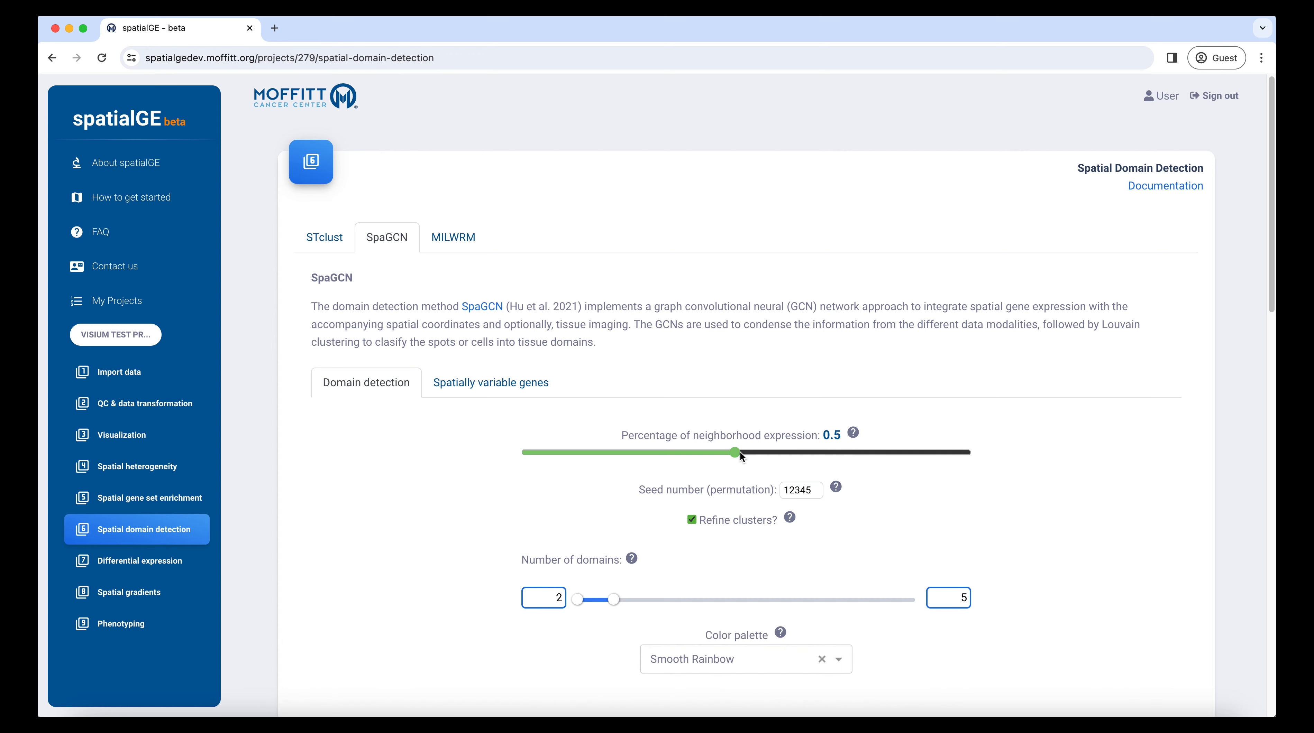
{"action": "left_click", "coordinate": [324, 237]}
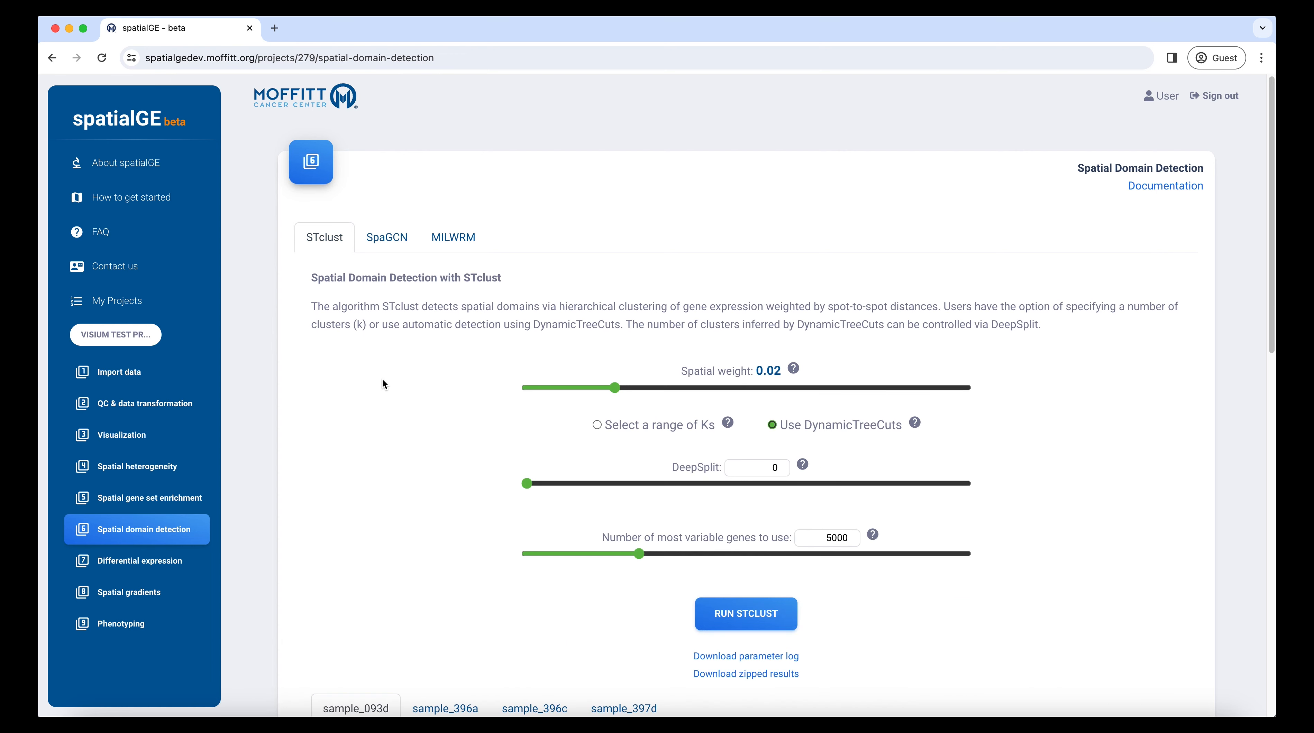
View the STclust domain results for sample_396c, then sample_093d.
{"action": "scroll", "coordinate": [384, 439], "scroll_direction": "down", "scroll_amount": 5}
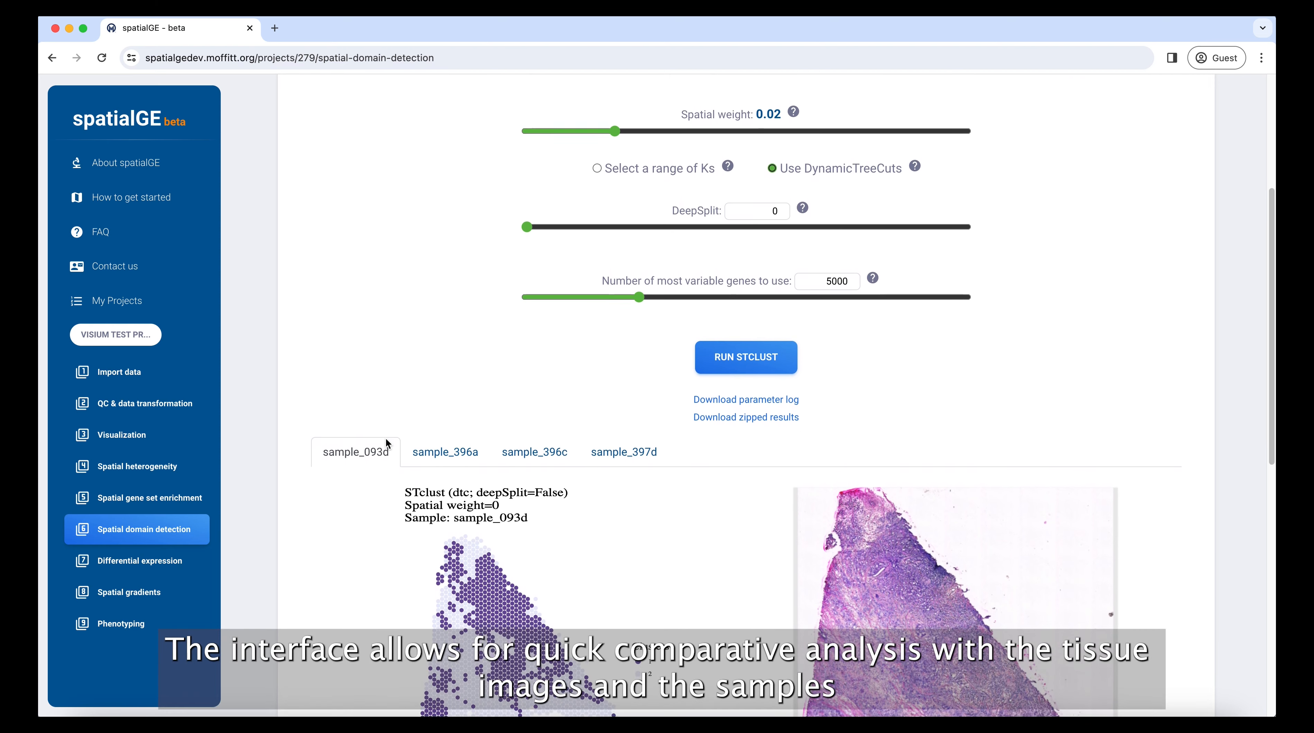
{"action": "scroll", "coordinate": [386, 440], "scroll_direction": "down", "scroll_amount": 3}
{"action": "left_click", "coordinate": [528, 290]}
{"action": "left_click", "coordinate": [343, 289]}
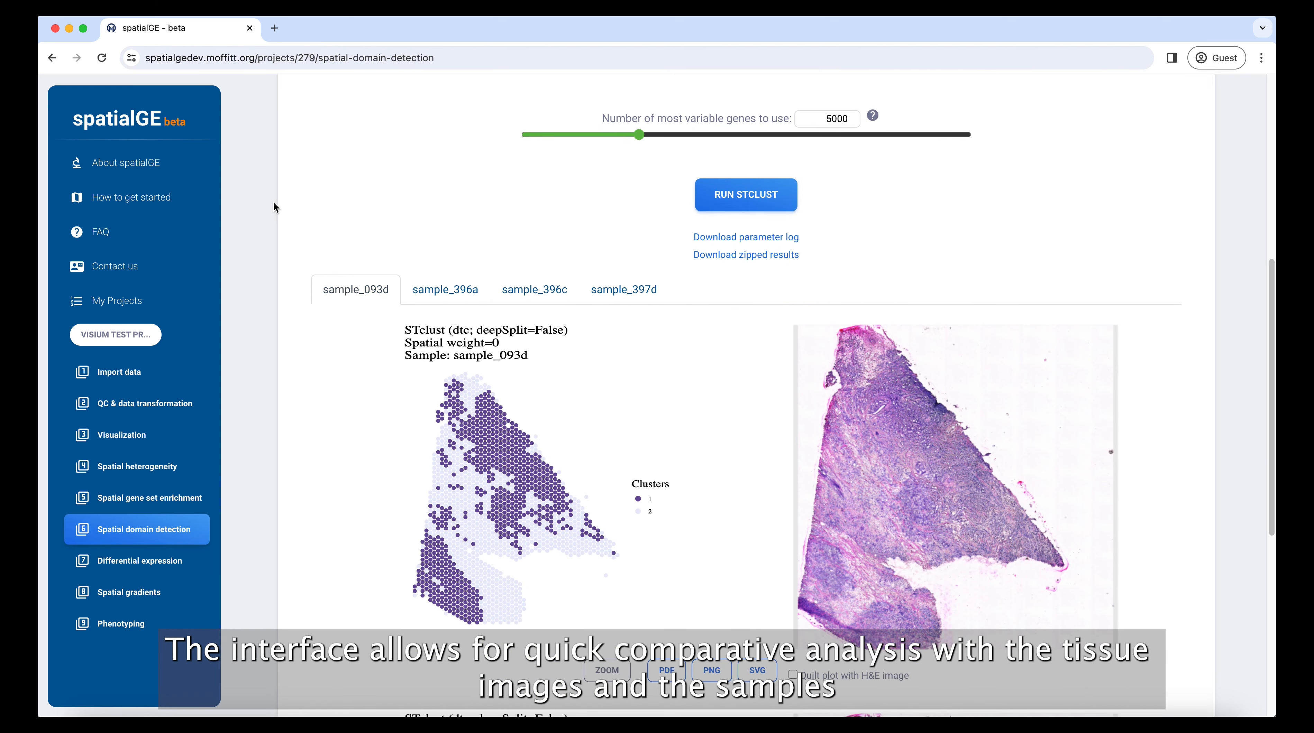
Switch to the SpaGCN method and bring its domain results into view.
{"action": "scroll", "coordinate": [308, 221], "scroll_direction": "up", "scroll_amount": 10}
{"action": "left_click", "coordinate": [384, 233]}
{"action": "scroll", "coordinate": [395, 359], "scroll_direction": "down", "scroll_amount": 10}
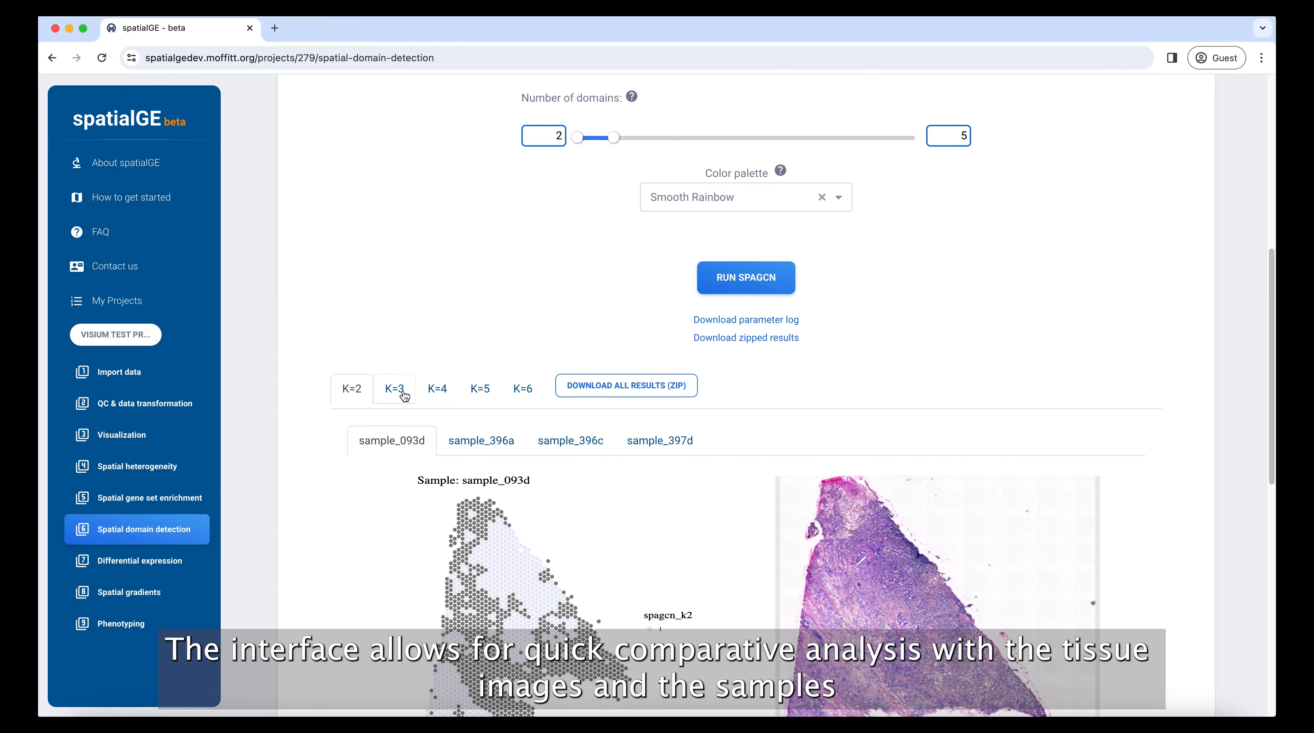
Compare the SpaGCN domain plots for K=3 and K=5, returning to K=2.
{"action": "left_click", "coordinate": [405, 395]}
{"action": "left_click", "coordinate": [480, 390]}
{"action": "left_click", "coordinate": [355, 392]}
Check the sample_396c and sample_093d domain plots, then go to Differential expression.
{"action": "left_click", "coordinate": [574, 443]}
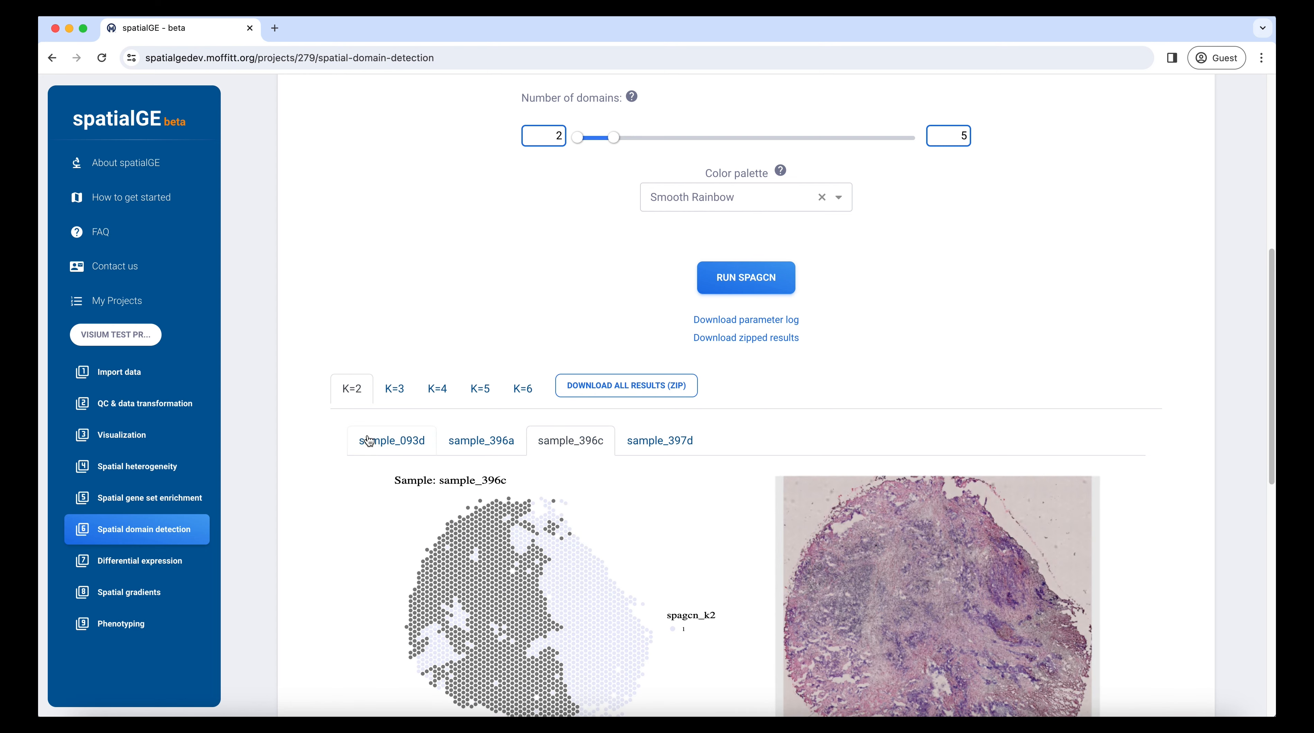
{"action": "left_click", "coordinate": [369, 441]}
{"action": "scroll", "coordinate": [293, 324], "scroll_direction": "up", "scroll_amount": 10}
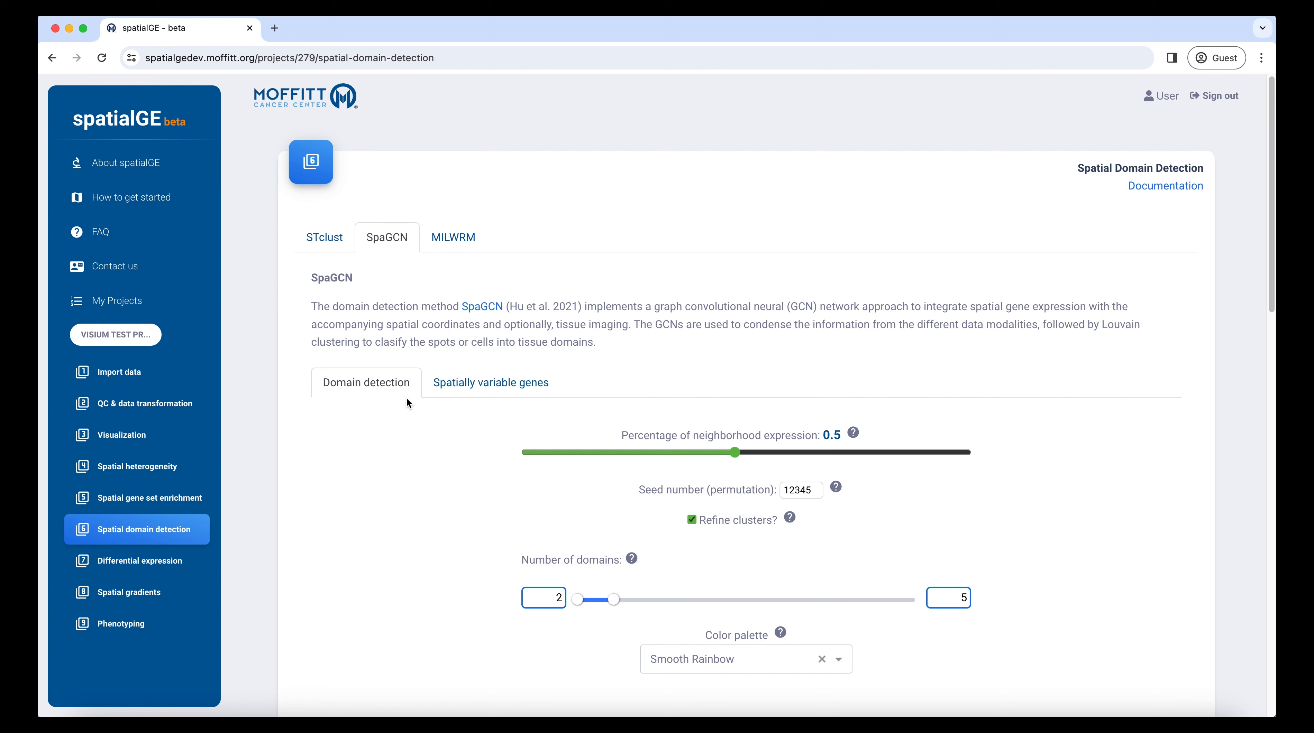
{"action": "left_click", "coordinate": [136, 565]}
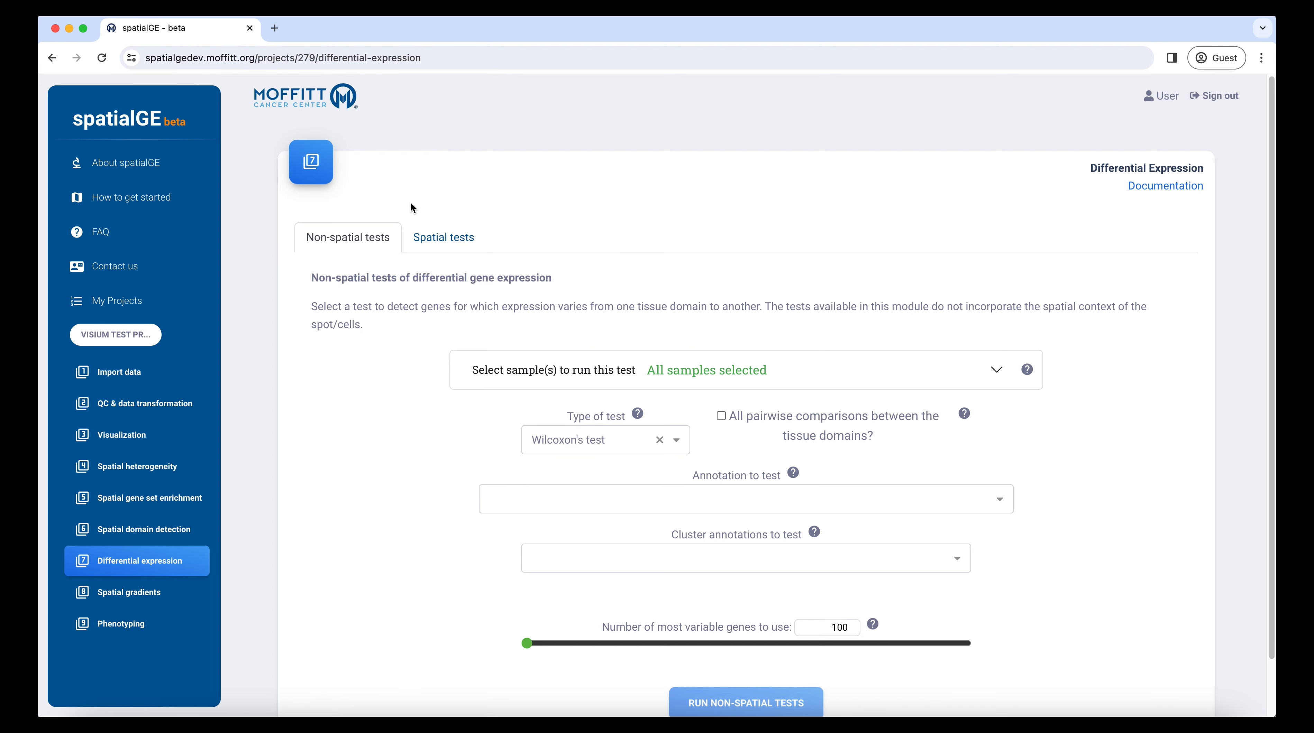
Browse the annotations offered in the differential expression Annotation to test list.
{"action": "left_click", "coordinate": [746, 505]}
{"action": "scroll", "coordinate": [719, 559], "scroll_direction": "down", "scroll_amount": 5}
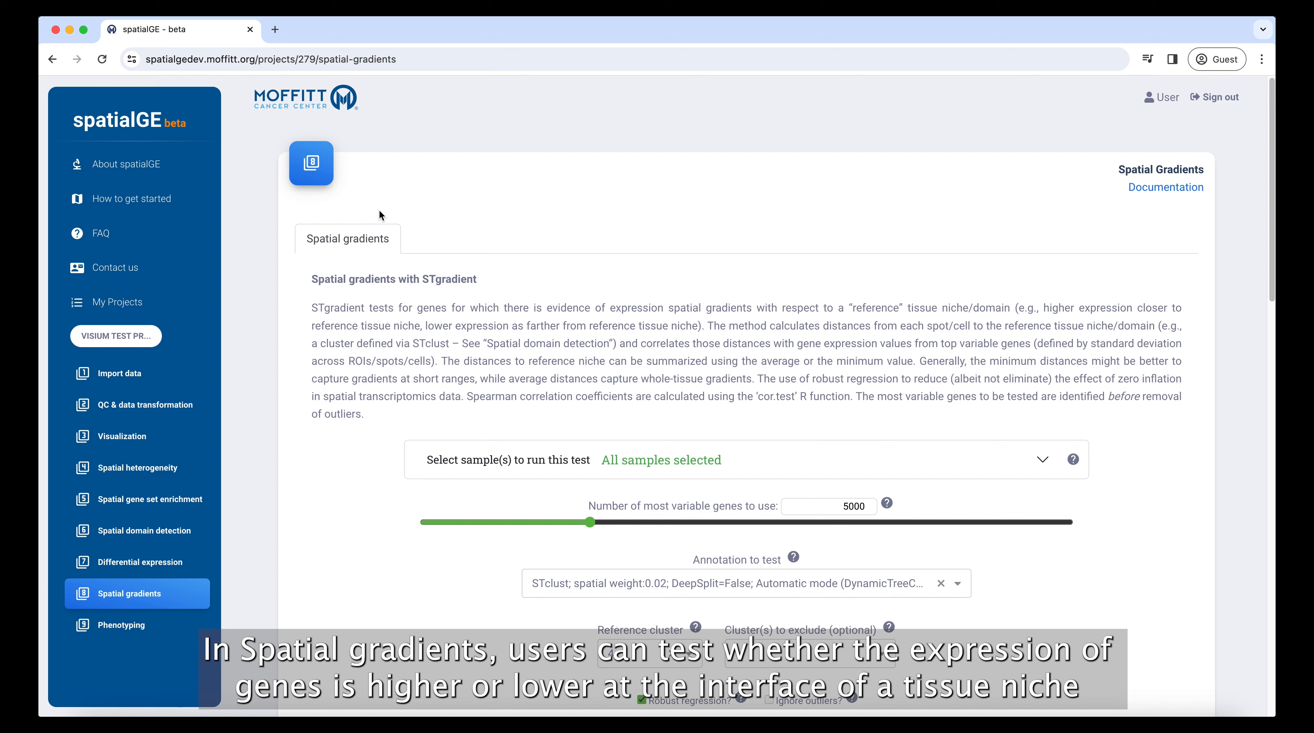
Keep STclust as the STgradient annotation to test.
{"action": "scroll", "coordinate": [380, 212], "scroll_direction": "down", "scroll_amount": 2}
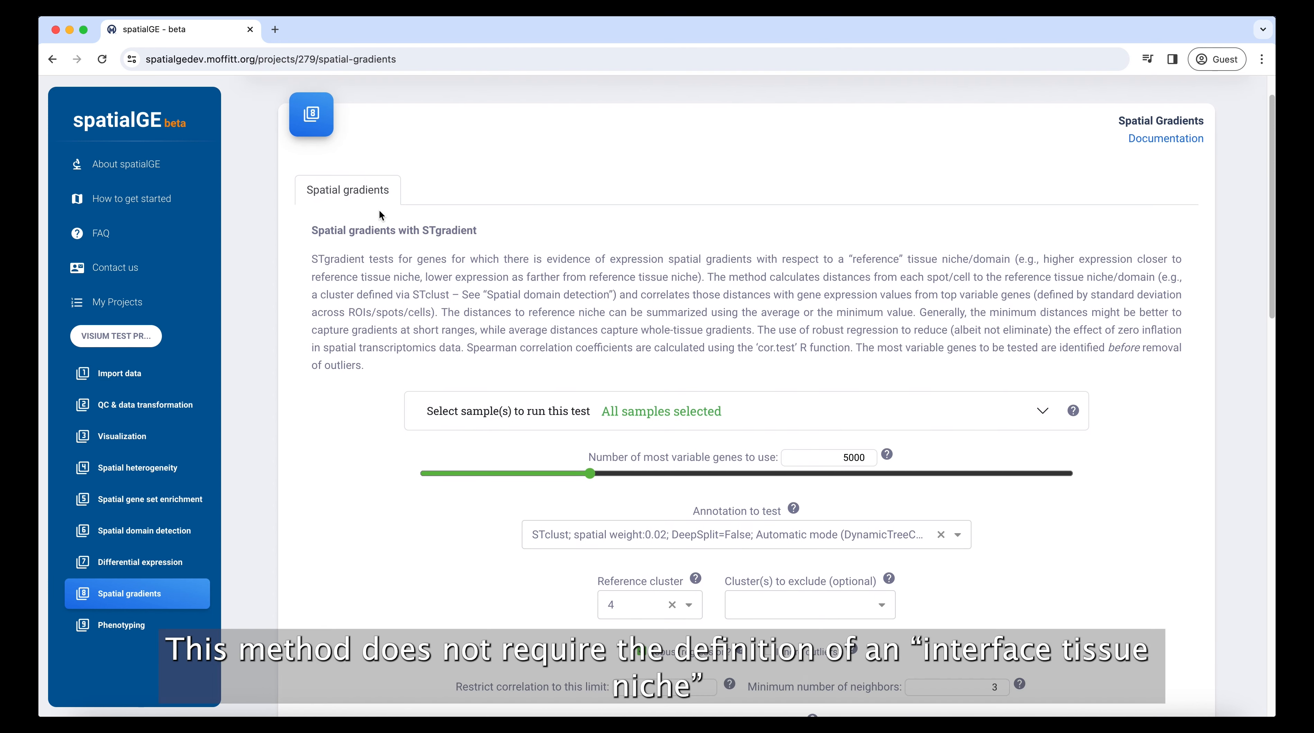
{"action": "scroll", "coordinate": [380, 212], "scroll_direction": "down", "scroll_amount": 2}
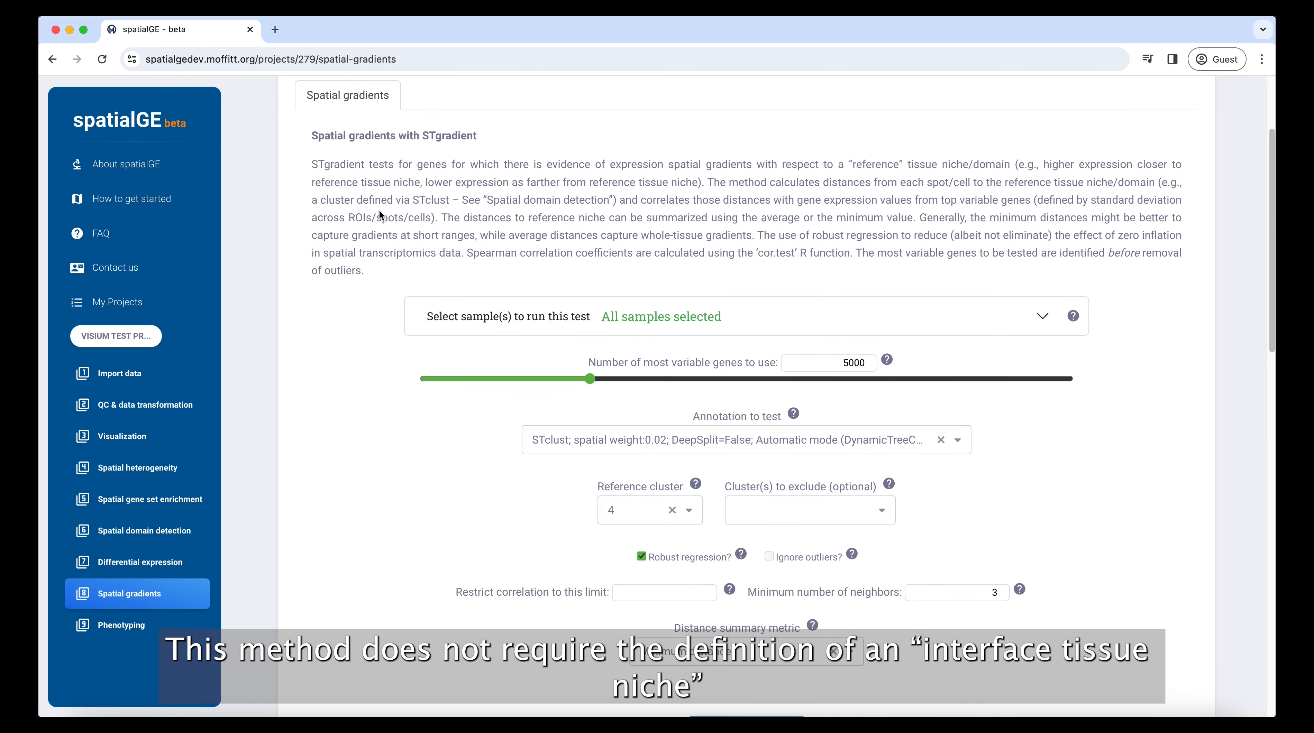
{"action": "scroll", "coordinate": [380, 211], "scroll_direction": "down", "scroll_amount": 3}
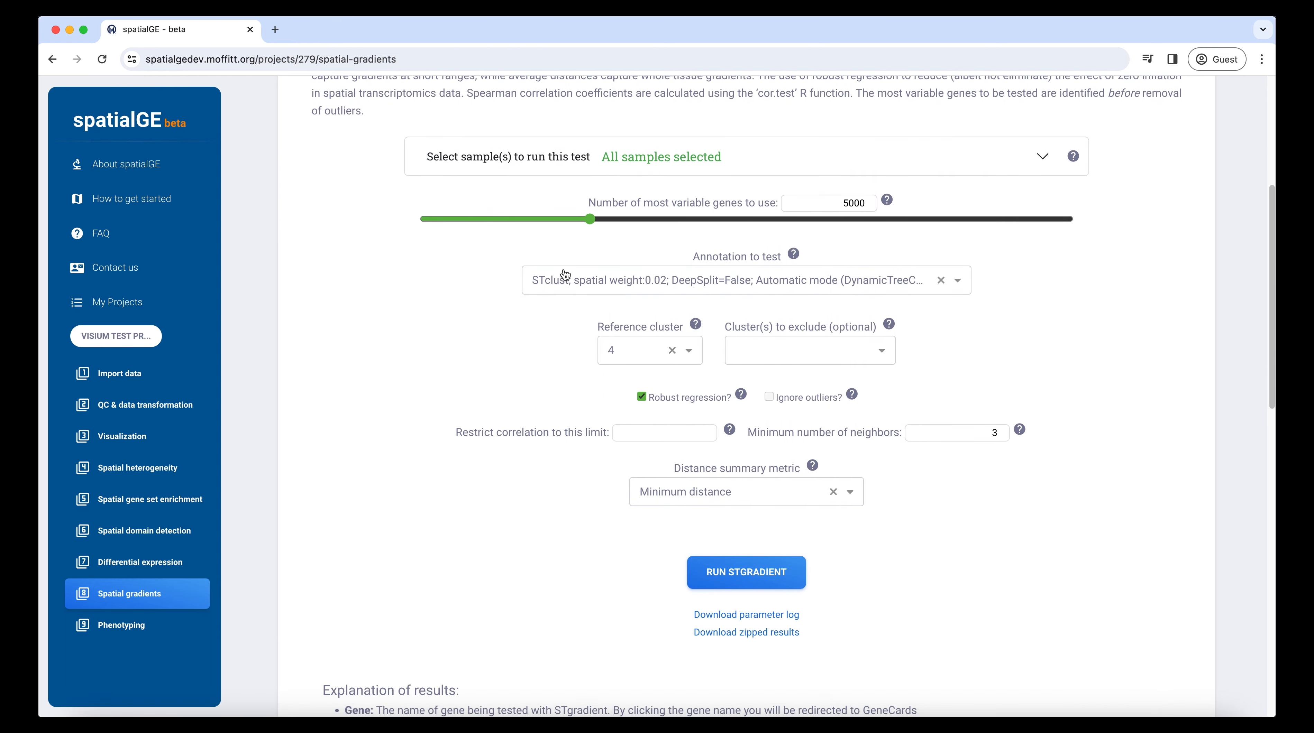
{"action": "left_click", "coordinate": [566, 277]}
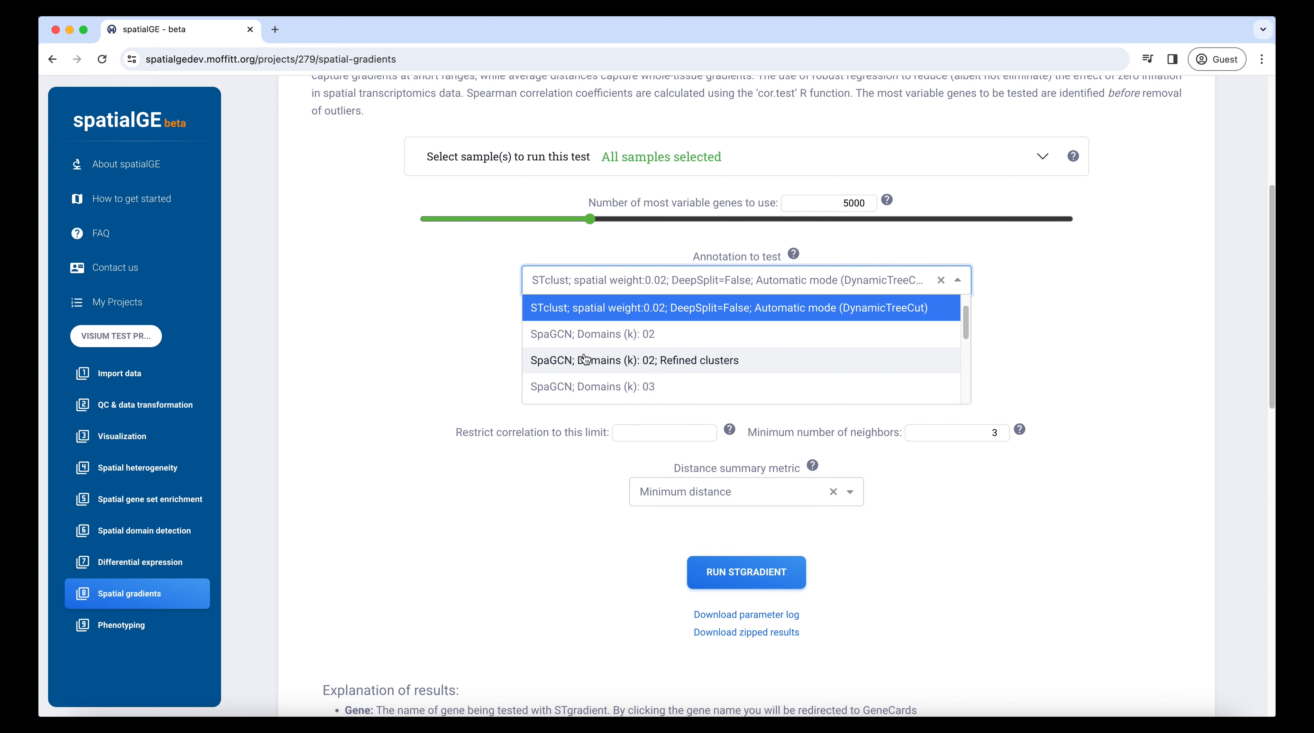
{"action": "left_click", "coordinate": [428, 288]}
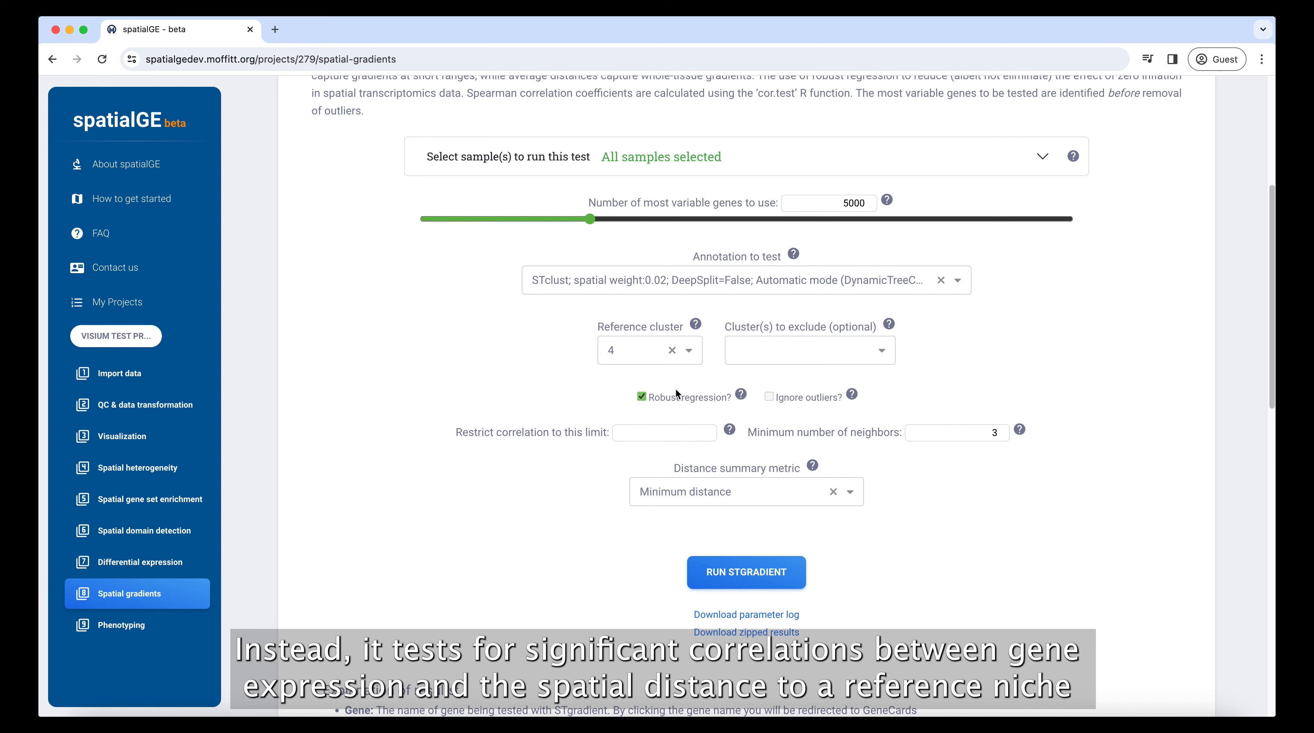
Keep reference cluster 4 and scroll down to the STgradient results.
{"action": "left_click", "coordinate": [655, 351]}
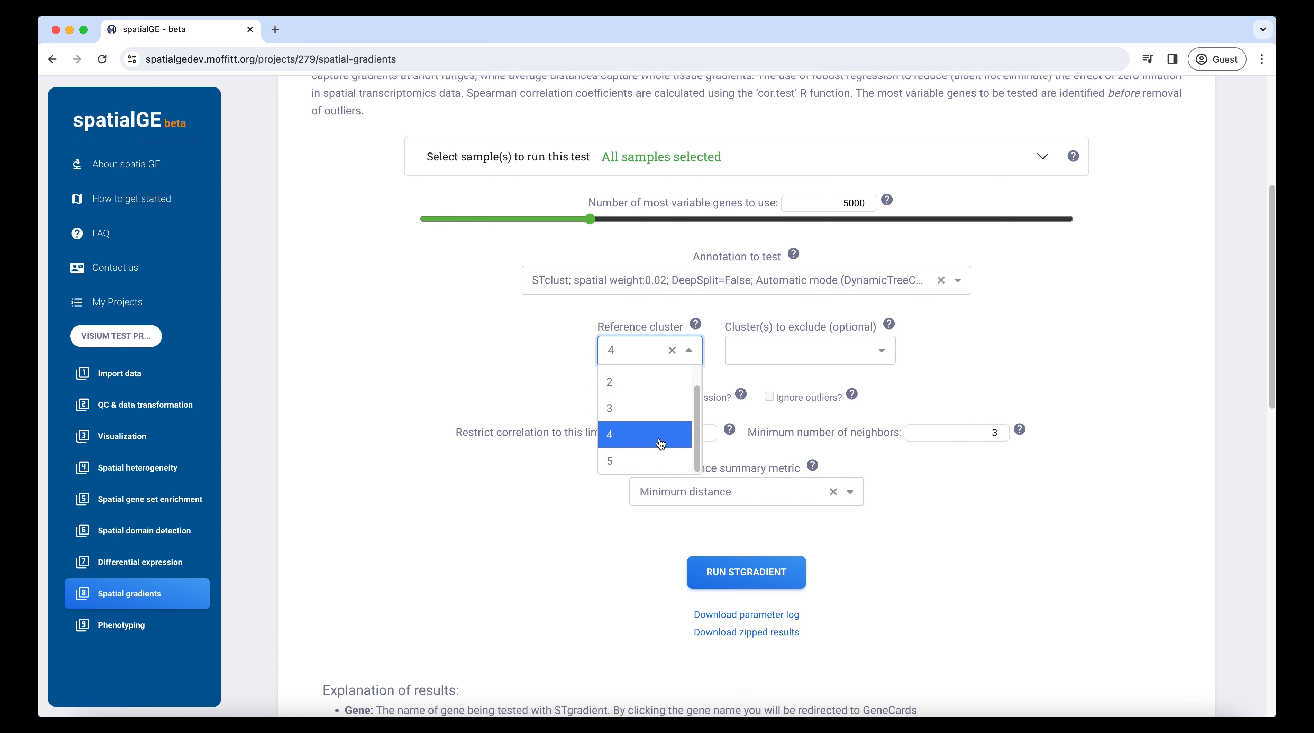
{"action": "left_click", "coordinate": [542, 346]}
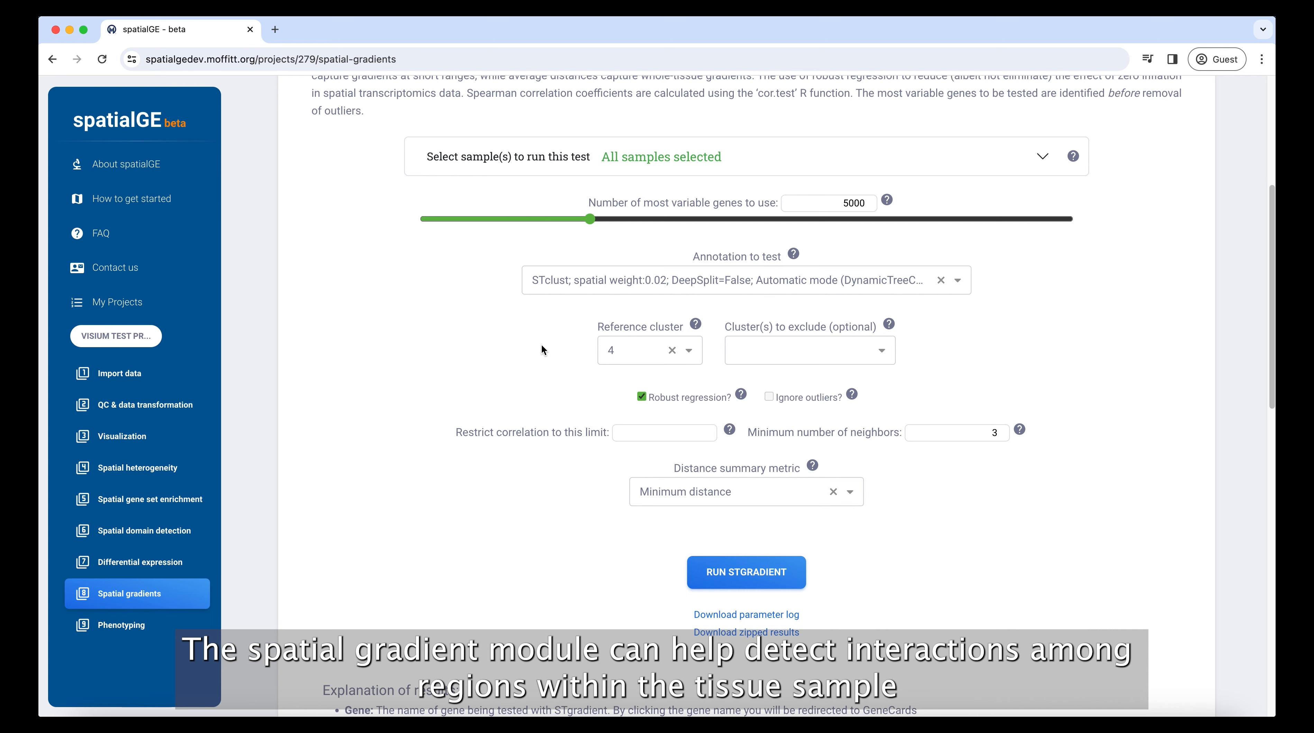
{"action": "scroll", "coordinate": [534, 370], "scroll_direction": "down", "scroll_amount": 3}
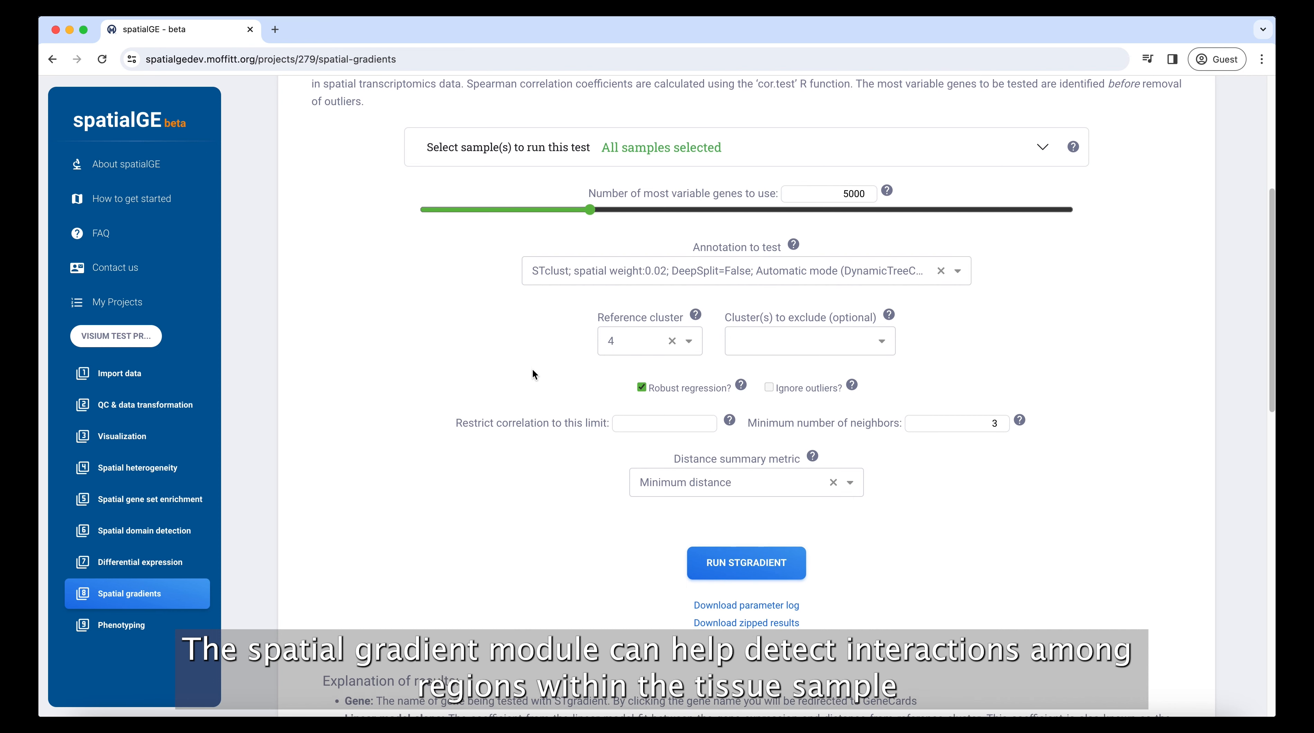
{"action": "scroll", "coordinate": [532, 371], "scroll_direction": "down", "scroll_amount": 10}
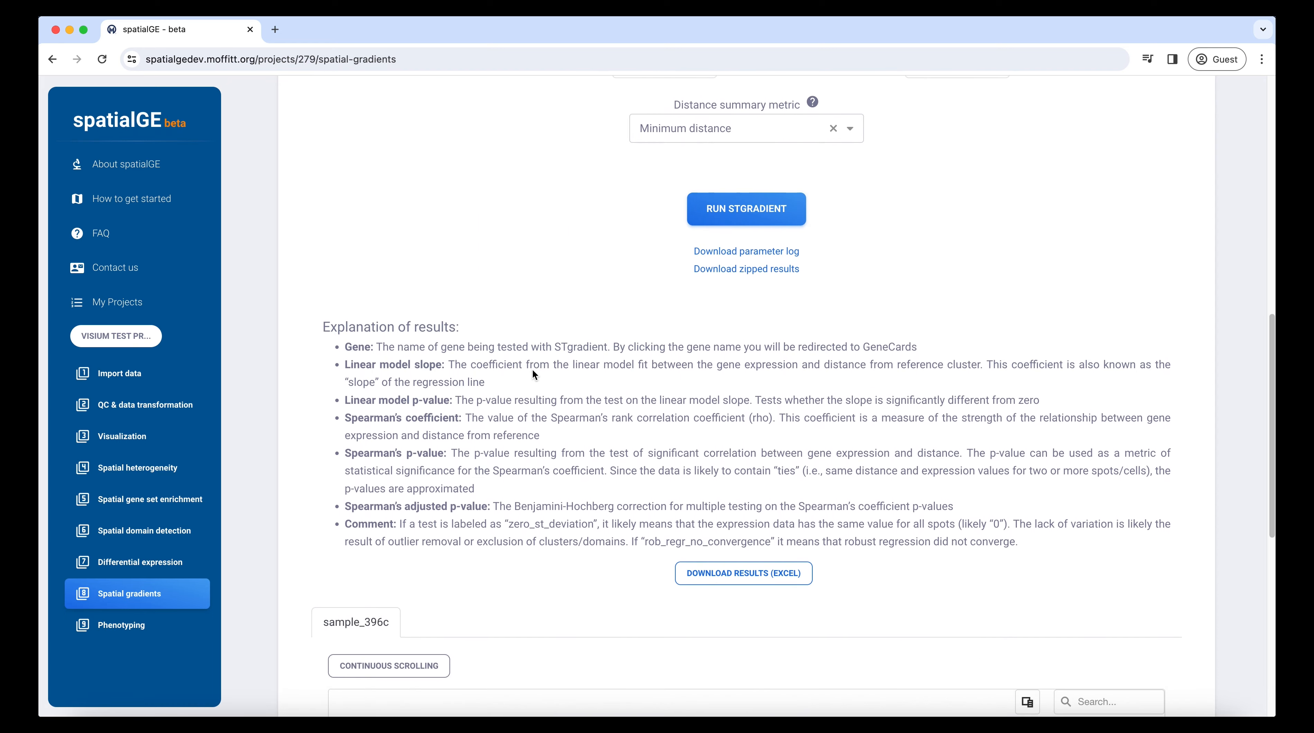
{"action": "scroll", "coordinate": [534, 375], "scroll_direction": "down", "scroll_amount": 2}
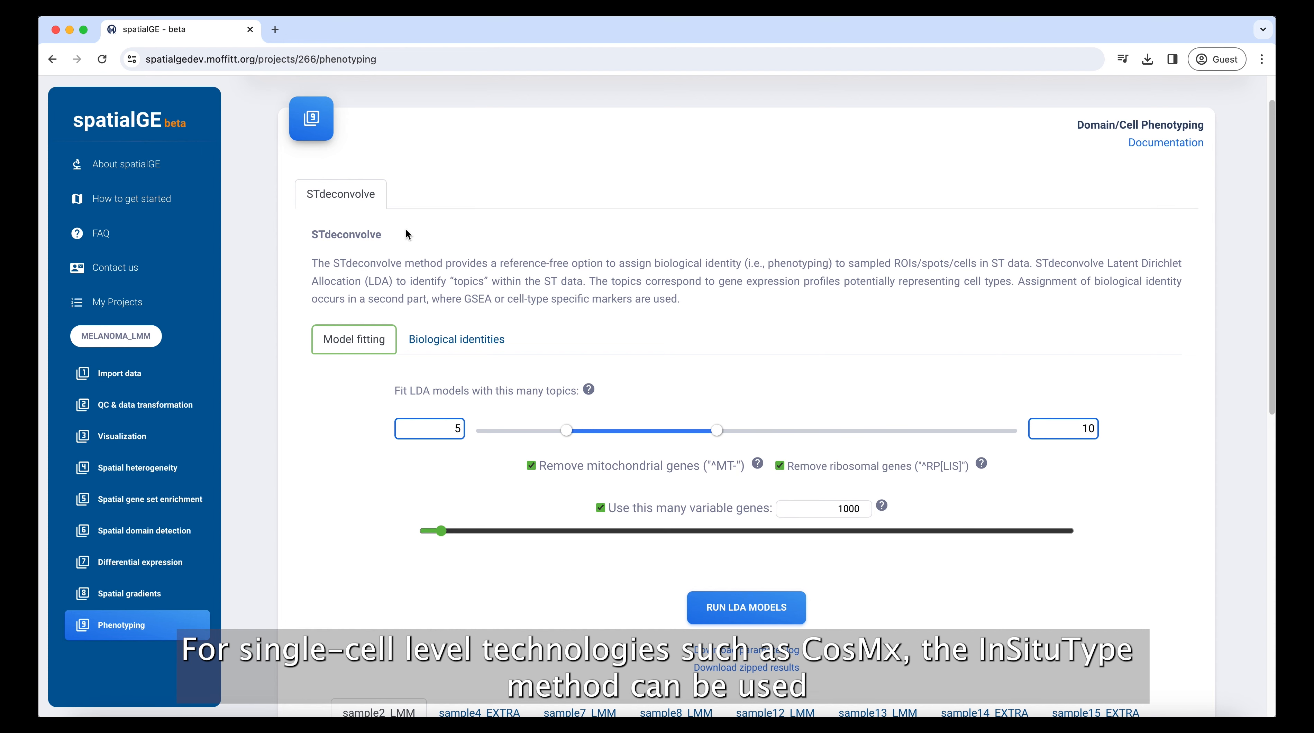
Move past the STdeconvolve LDA model settings to Biological identities assignment.
{"action": "scroll", "coordinate": [405, 230], "scroll_direction": "down", "scroll_amount": 1}
{"action": "scroll", "coordinate": [406, 232], "scroll_direction": "down", "scroll_amount": 2}
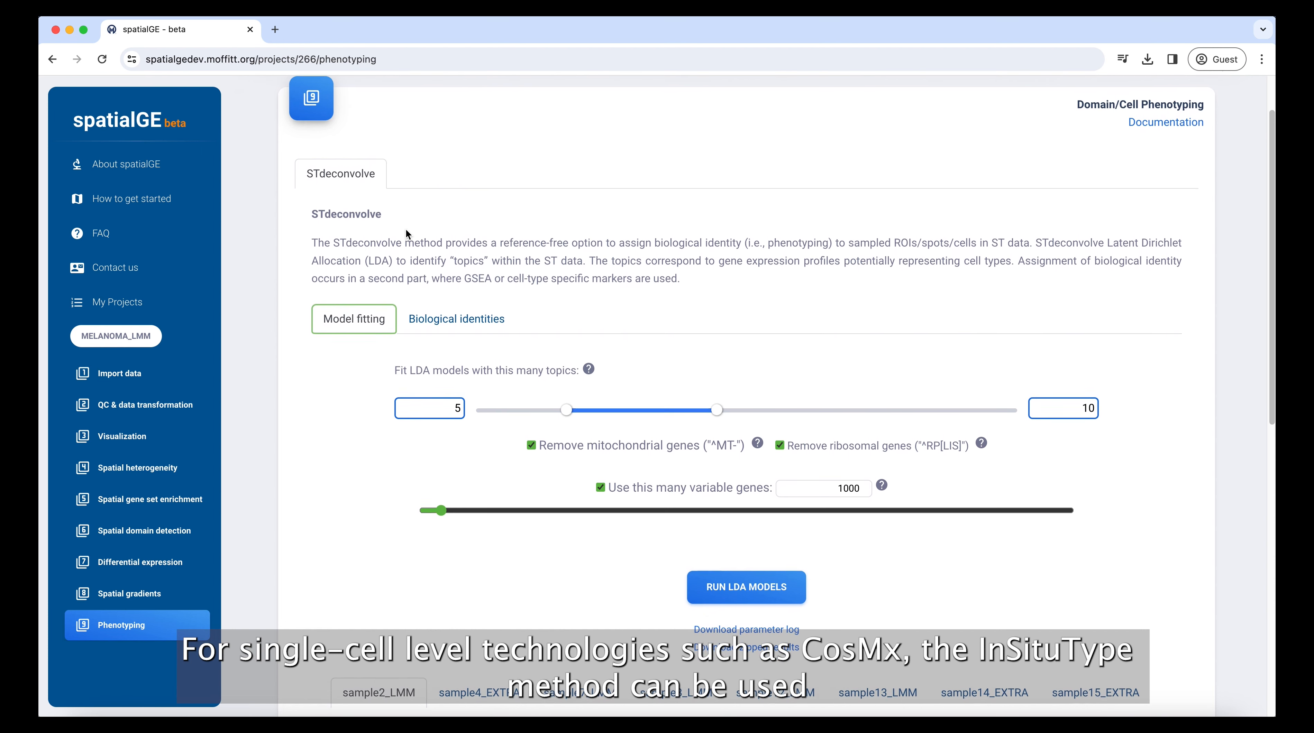
{"action": "scroll", "coordinate": [406, 230], "scroll_direction": "down", "scroll_amount": 3}
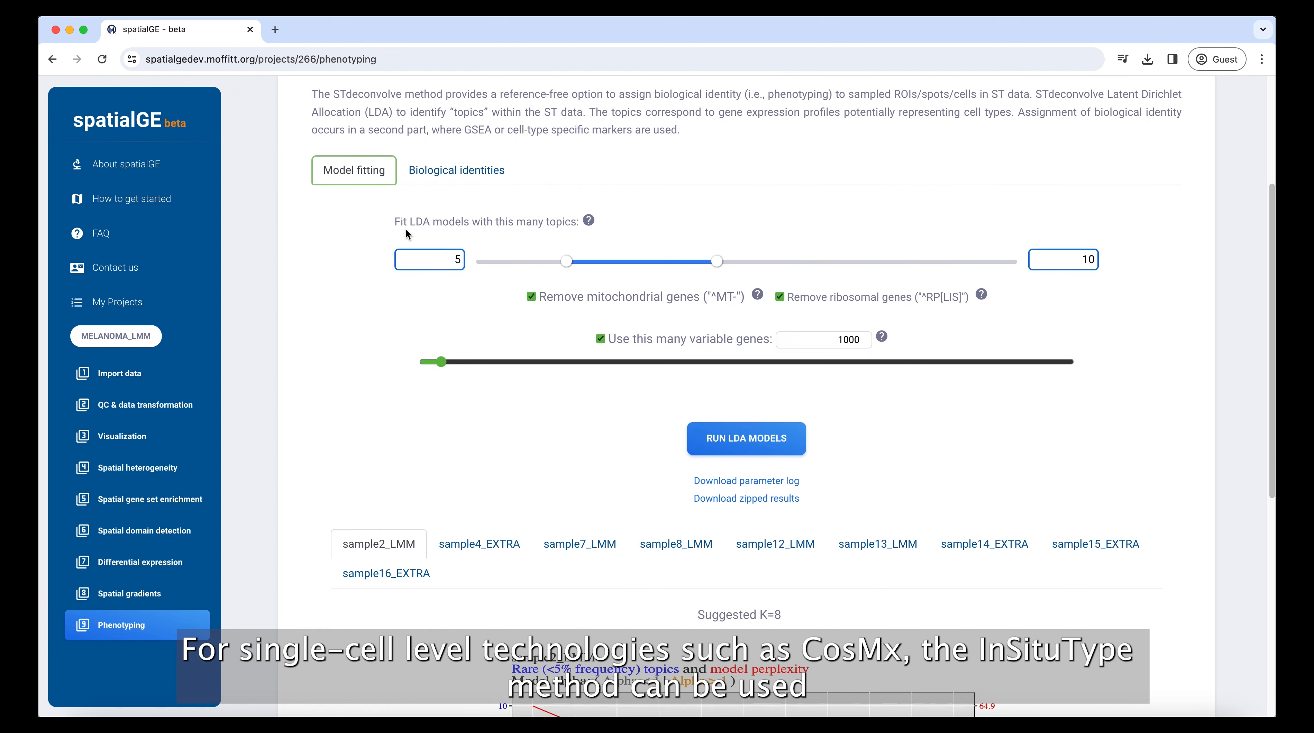
{"action": "scroll", "coordinate": [405, 234], "scroll_direction": "down", "scroll_amount": 2}
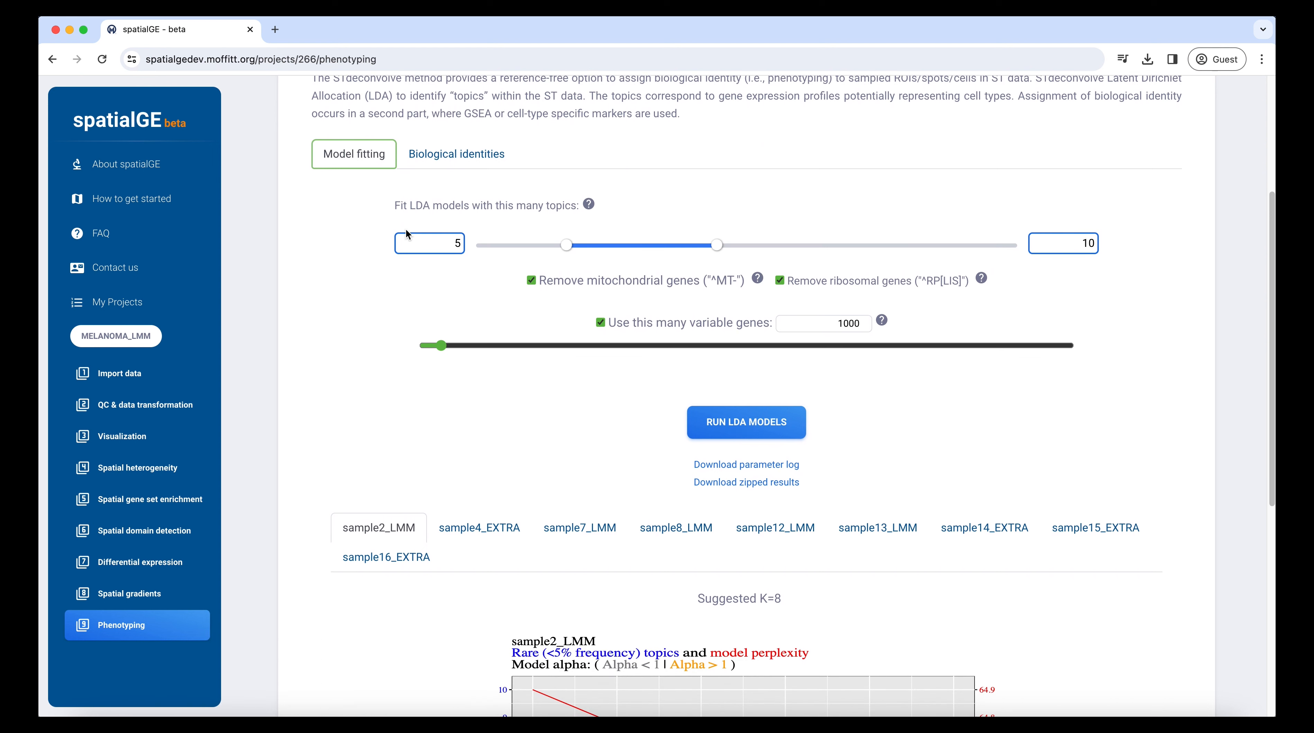
{"action": "scroll", "coordinate": [405, 233], "scroll_direction": "down", "scroll_amount": 1}
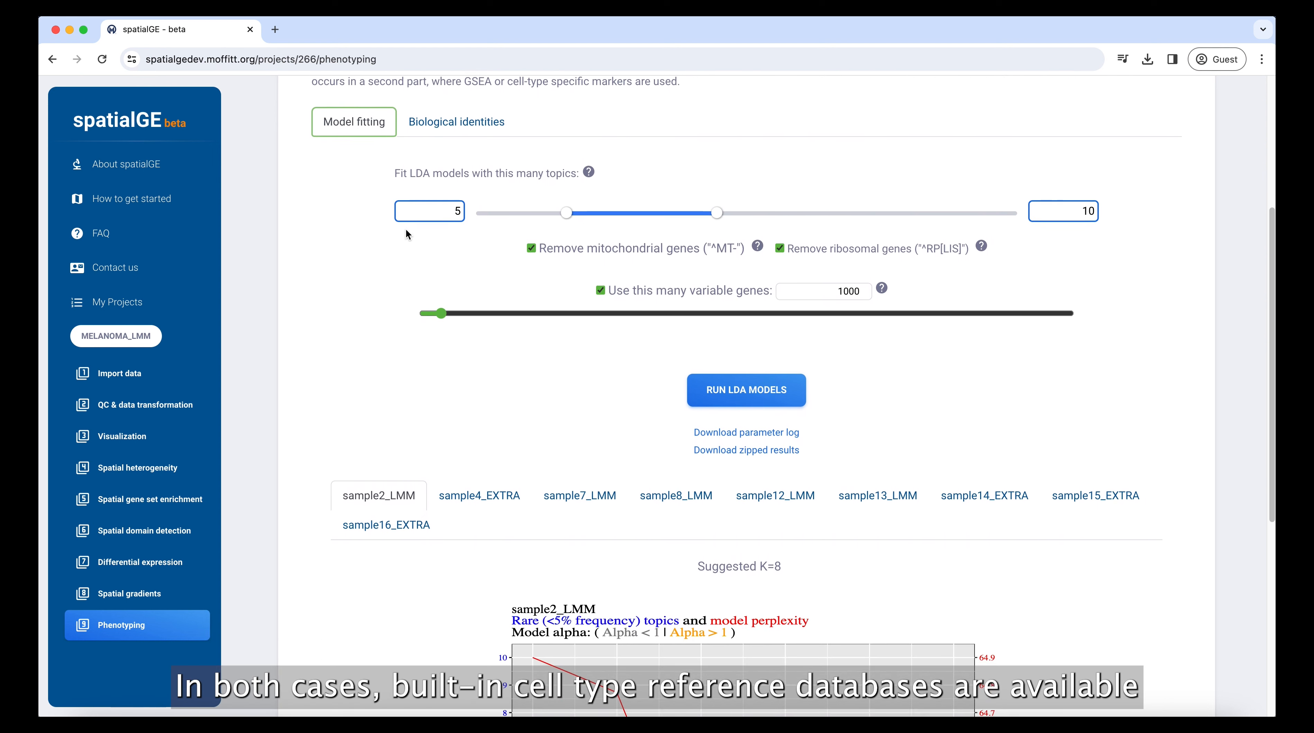
{"action": "left_click", "coordinate": [447, 127]}
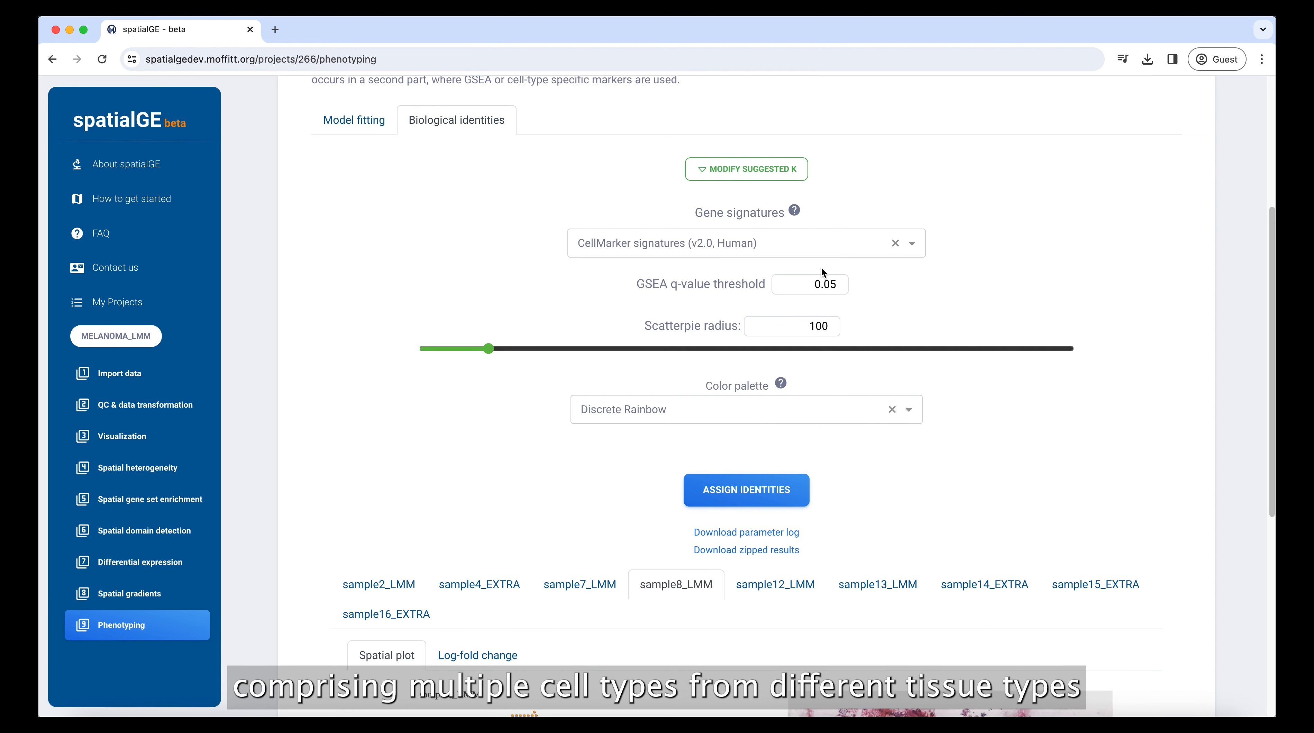
Keep the human CellMarker gene signatures and scroll to the phenotype plot.
{"action": "left_click", "coordinate": [813, 250]}
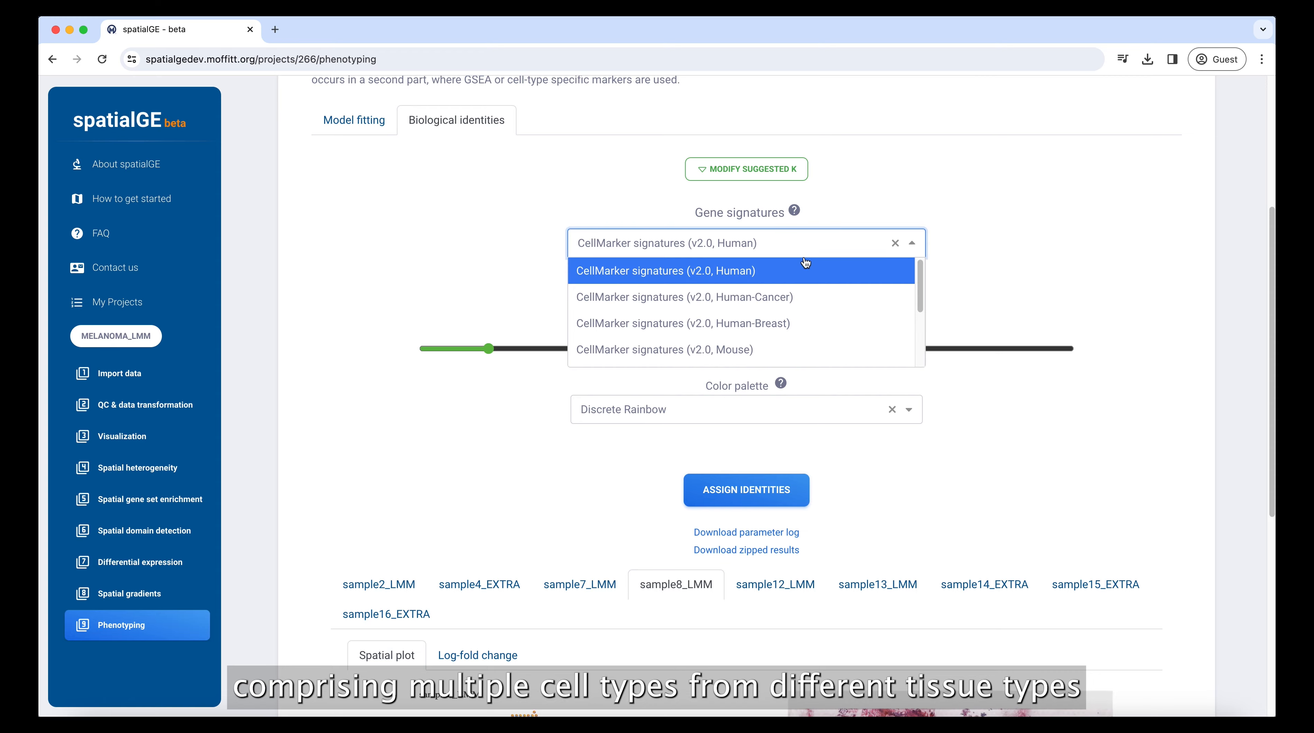
{"action": "left_click", "coordinate": [874, 214]}
{"action": "scroll", "coordinate": [862, 257], "scroll_direction": "down", "scroll_amount": 7}
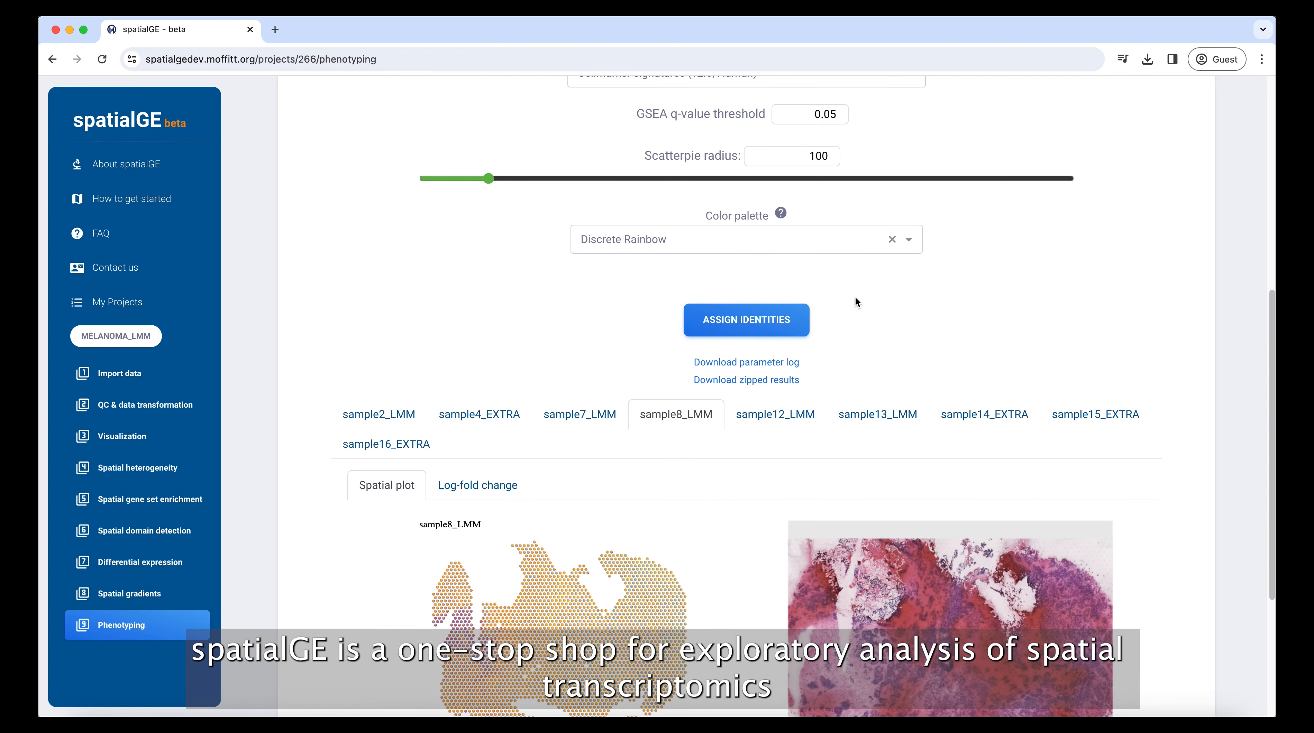
{"action": "scroll", "coordinate": [853, 310], "scroll_direction": "down", "scroll_amount": 1}
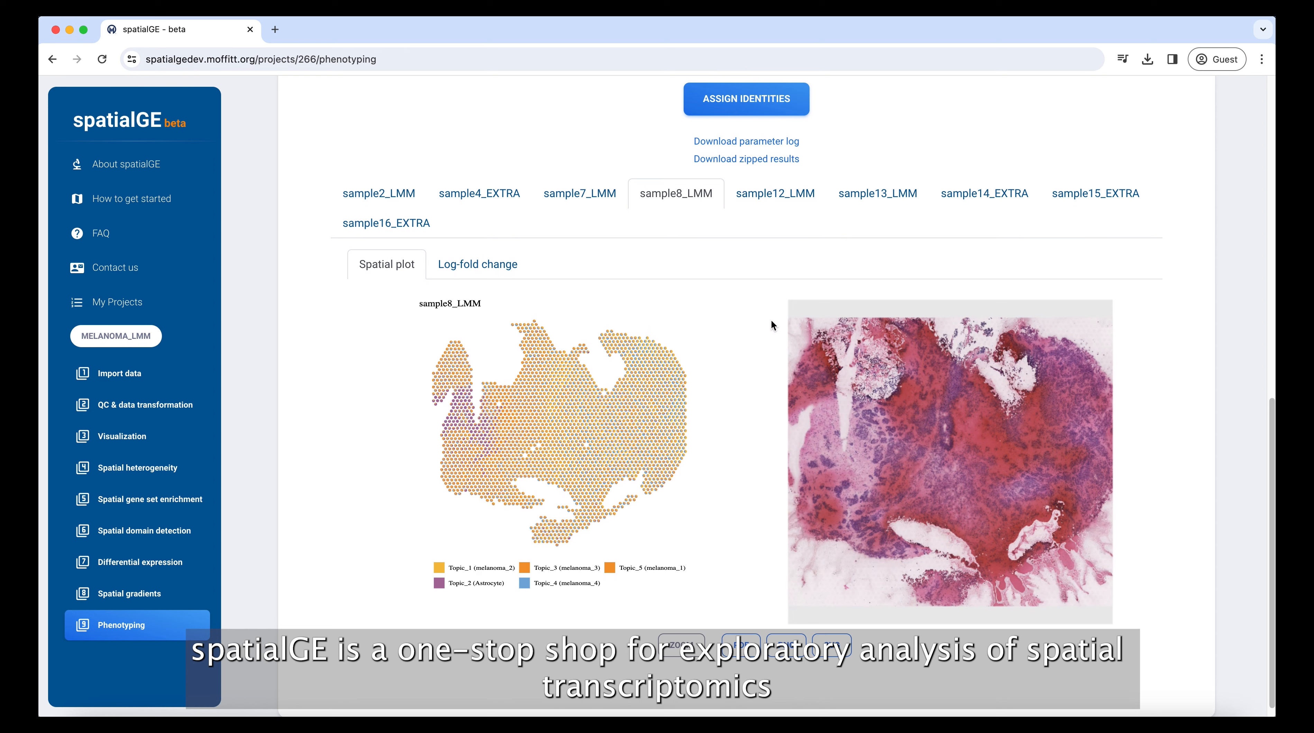
Zoom into the sample8_LMM phenotype map and pan to another tissue area.
{"action": "left_click", "coordinate": [675, 652]}
{"action": "scroll", "coordinate": [467, 479], "scroll_direction": "up", "scroll_amount": 10}
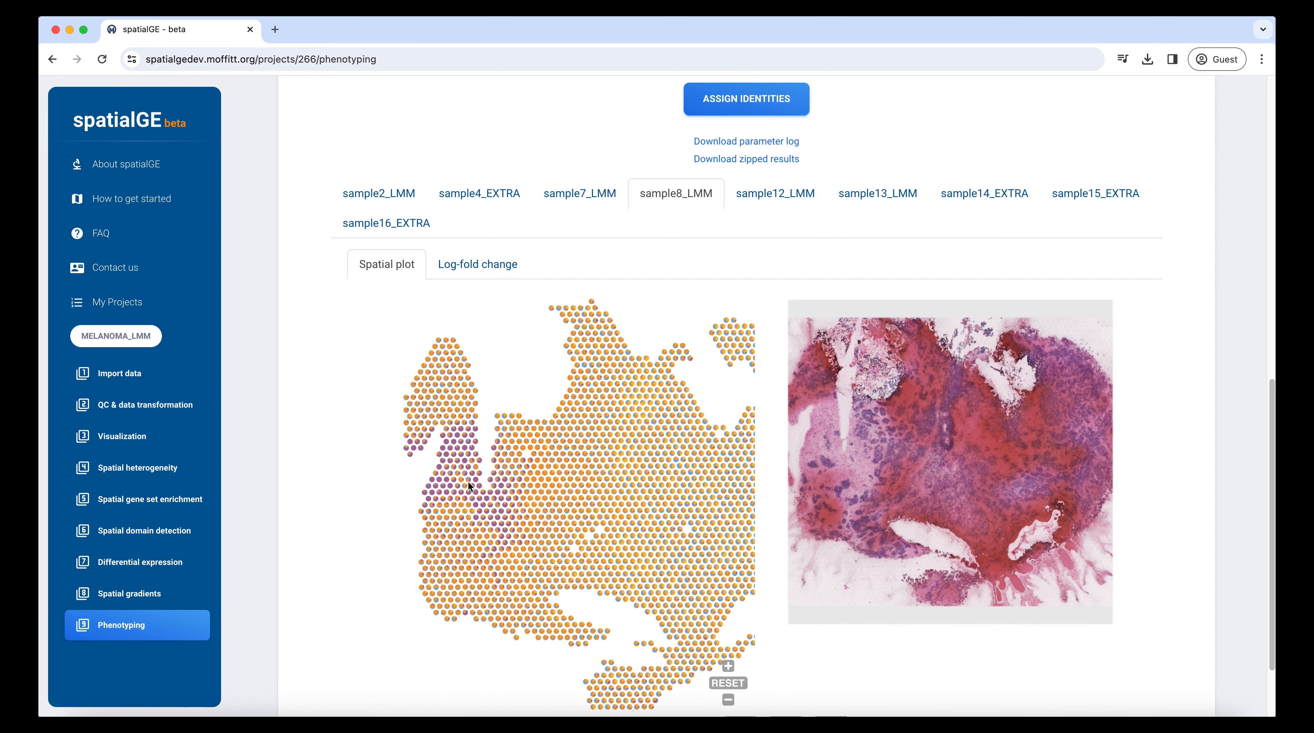
{"action": "left_click_drag", "start_coordinate": [577, 538], "coordinate": [504, 596]}
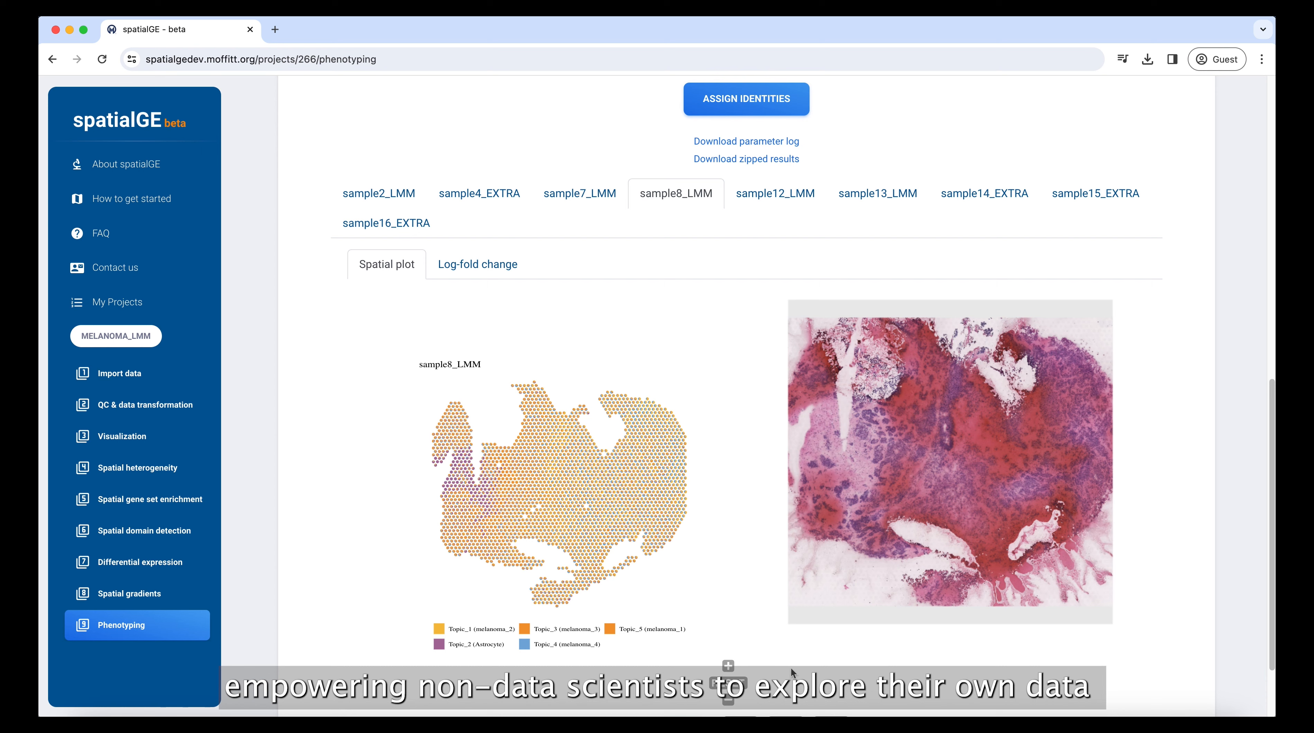
{"action": "scroll", "coordinate": [770, 678], "scroll_direction": "down", "scroll_amount": 2}
{"action": "left_click", "coordinate": [680, 668]}
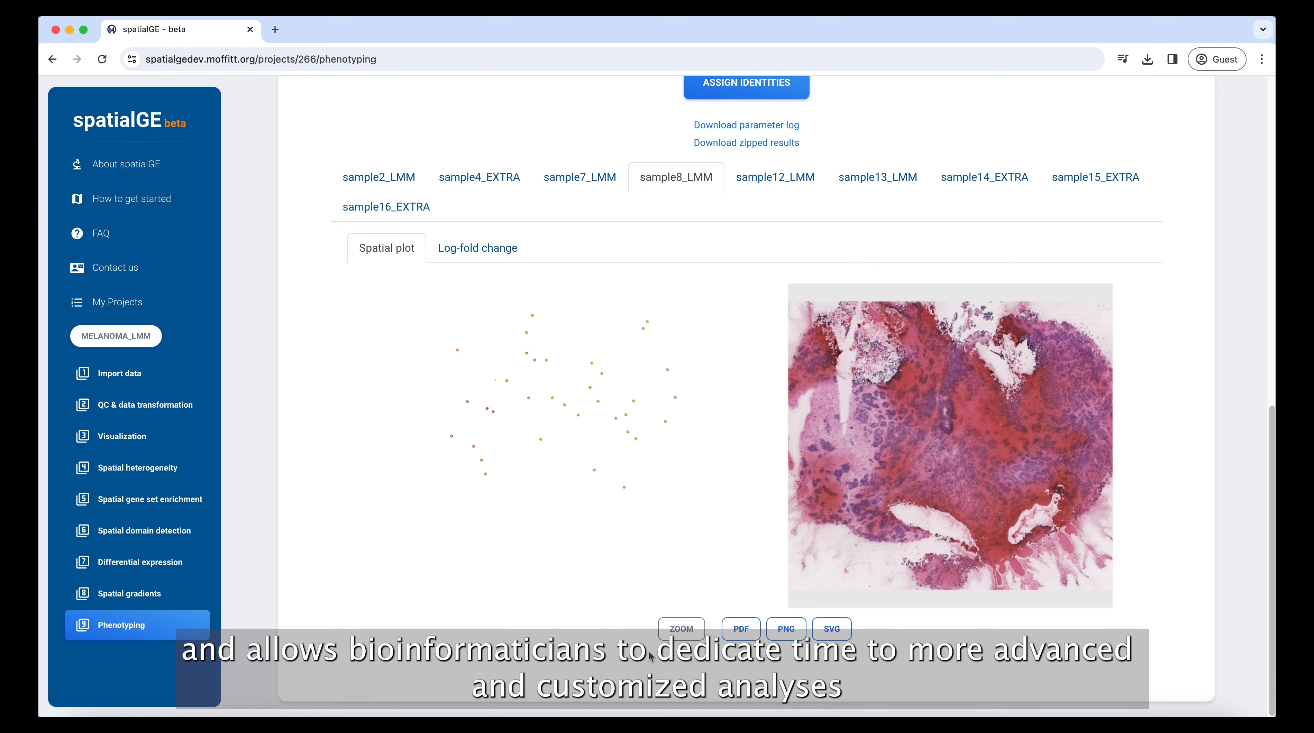
Go to the Contact us feedback page.
{"action": "scroll", "coordinate": [642, 618], "scroll_direction": "up", "scroll_amount": 3}
{"action": "scroll", "coordinate": [653, 617], "scroll_direction": "up", "scroll_amount": 10}
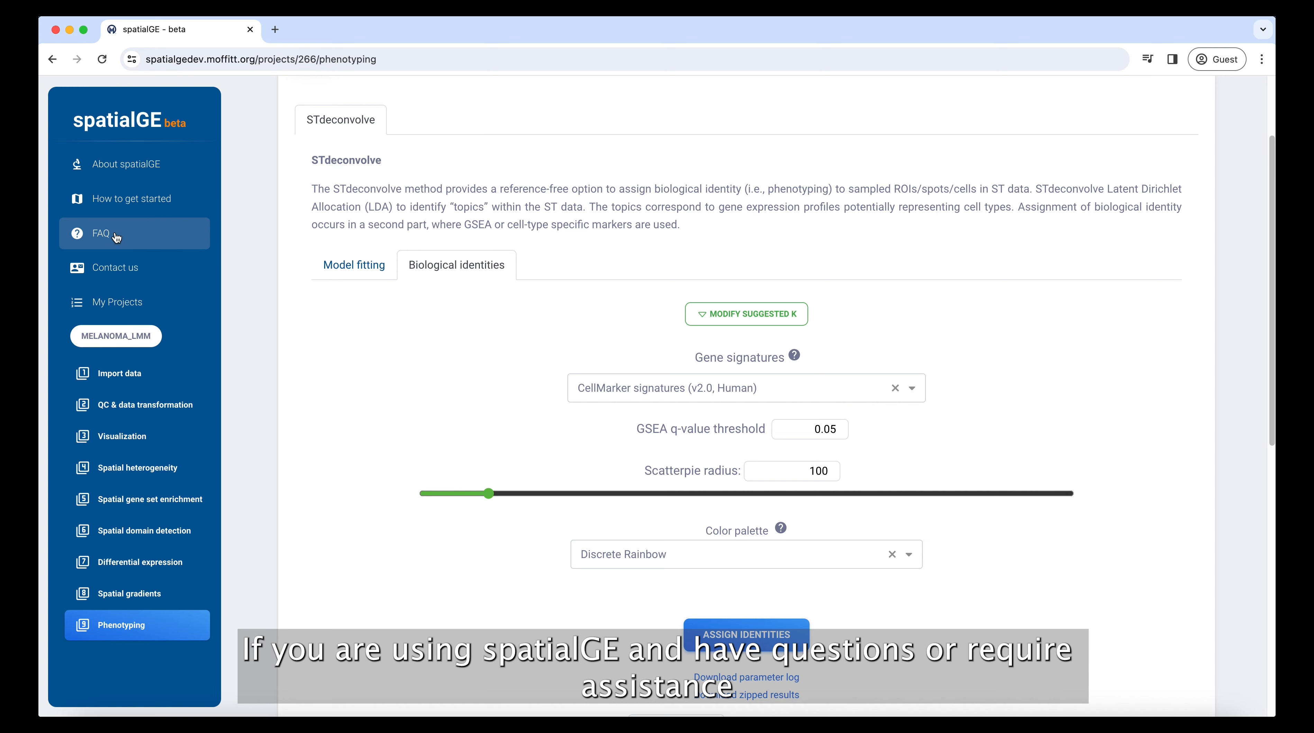
{"action": "left_click", "coordinate": [122, 276]}
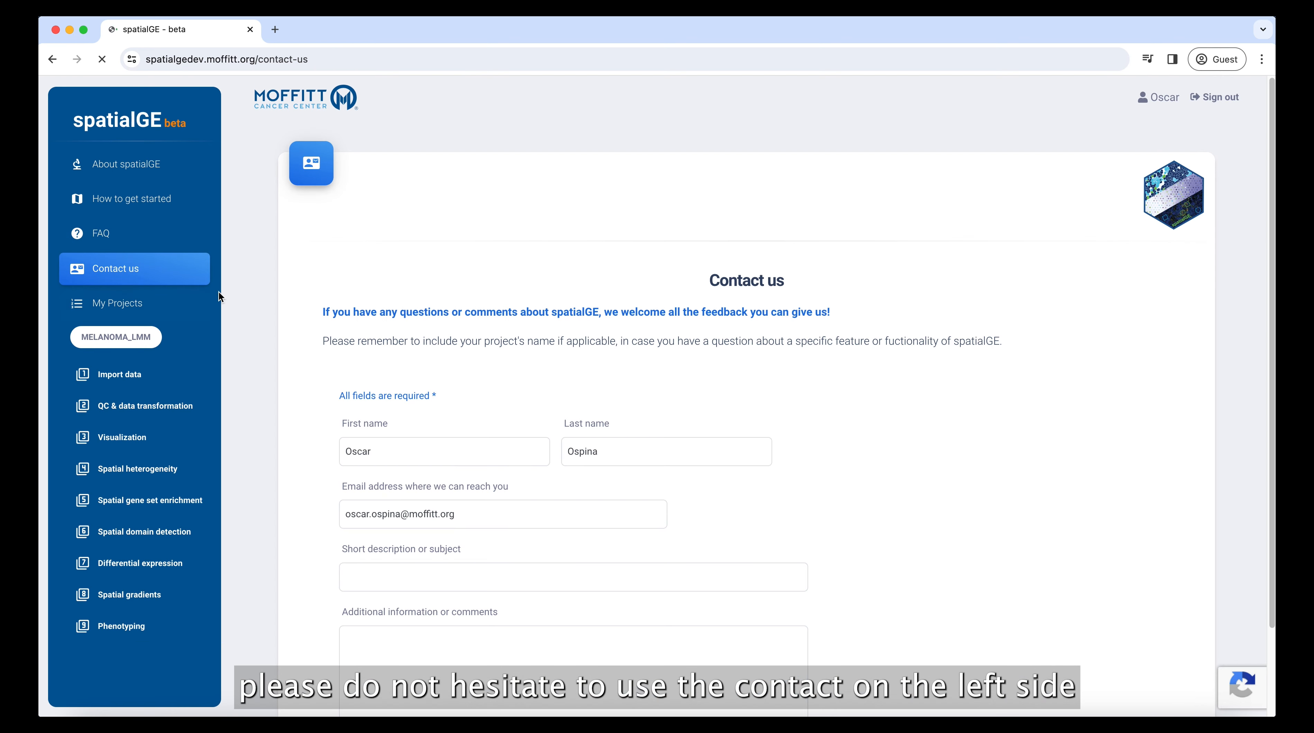